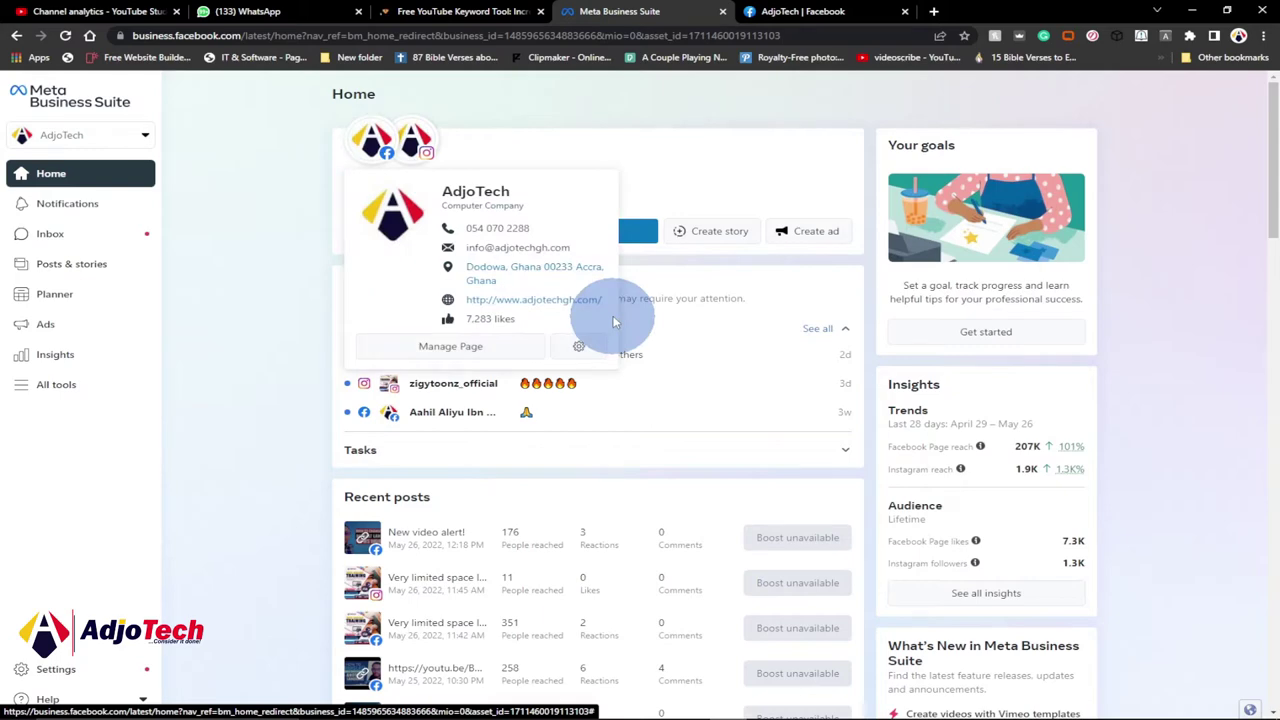
# Switch to the AdjoTech Facebook tab and open the Page's Settings.
pyautogui.moveTo(434, 169)
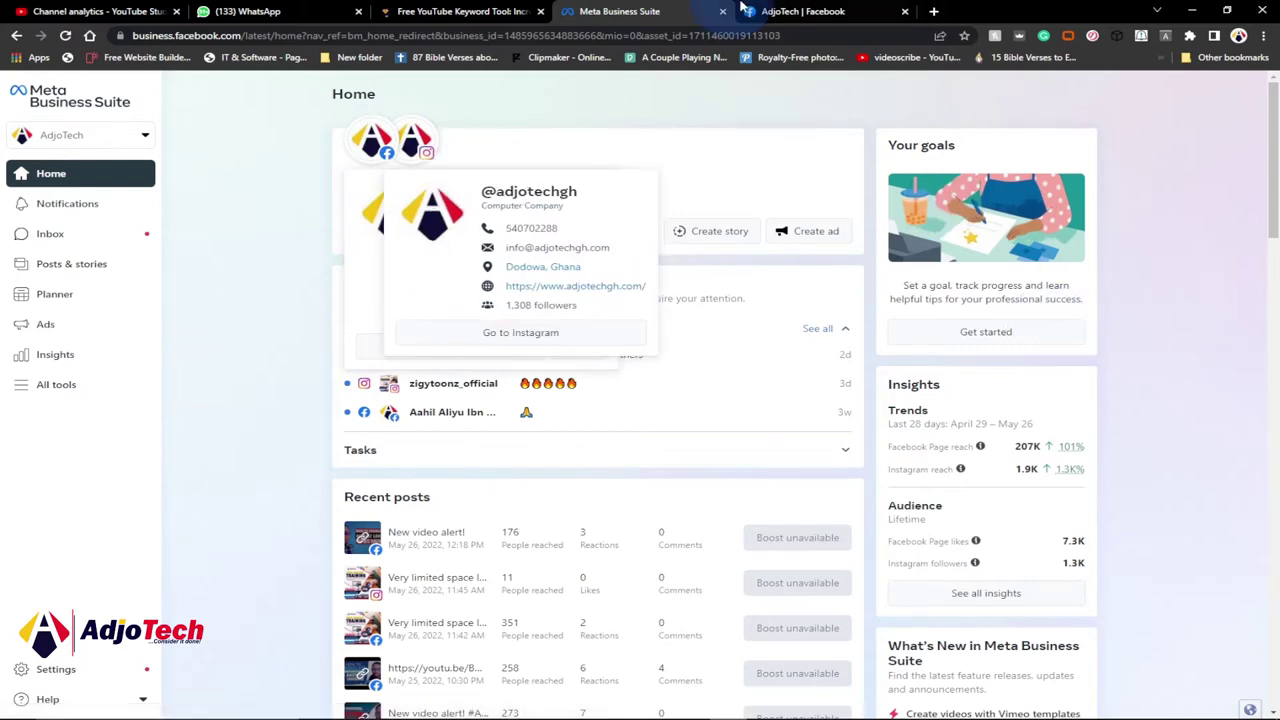
pyautogui.click(790, 11)
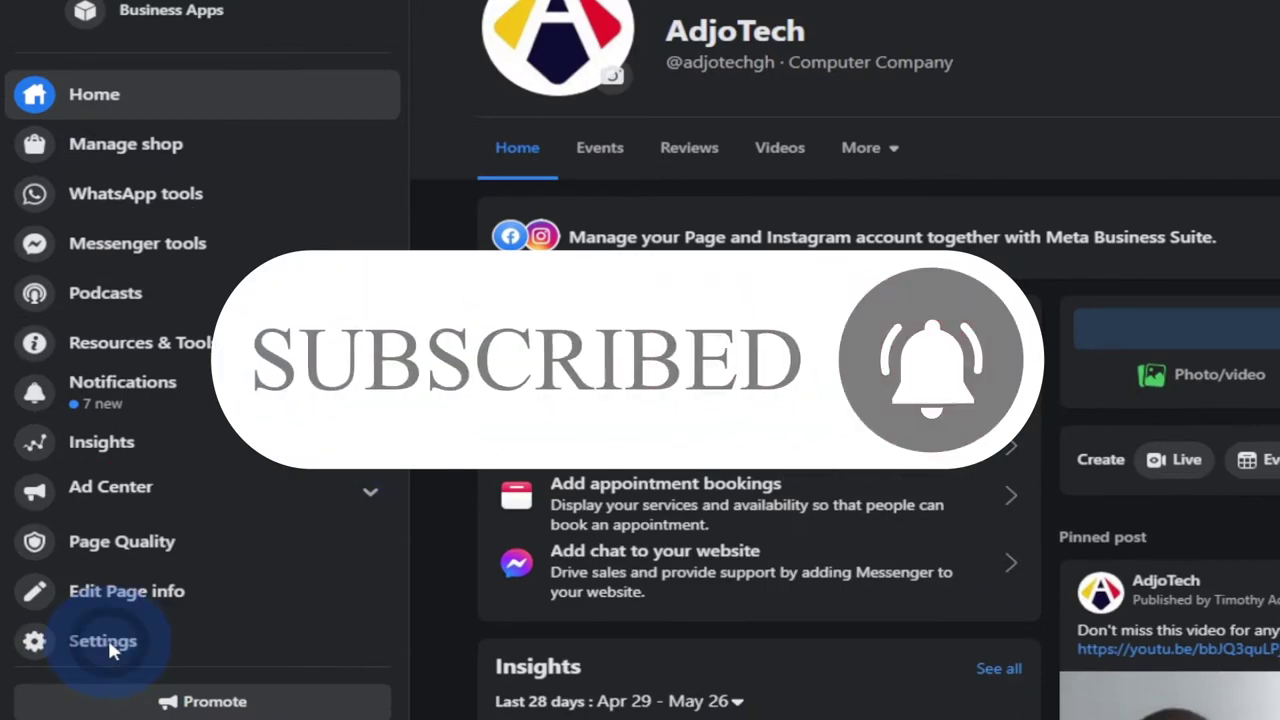
pyautogui.click(107, 640)
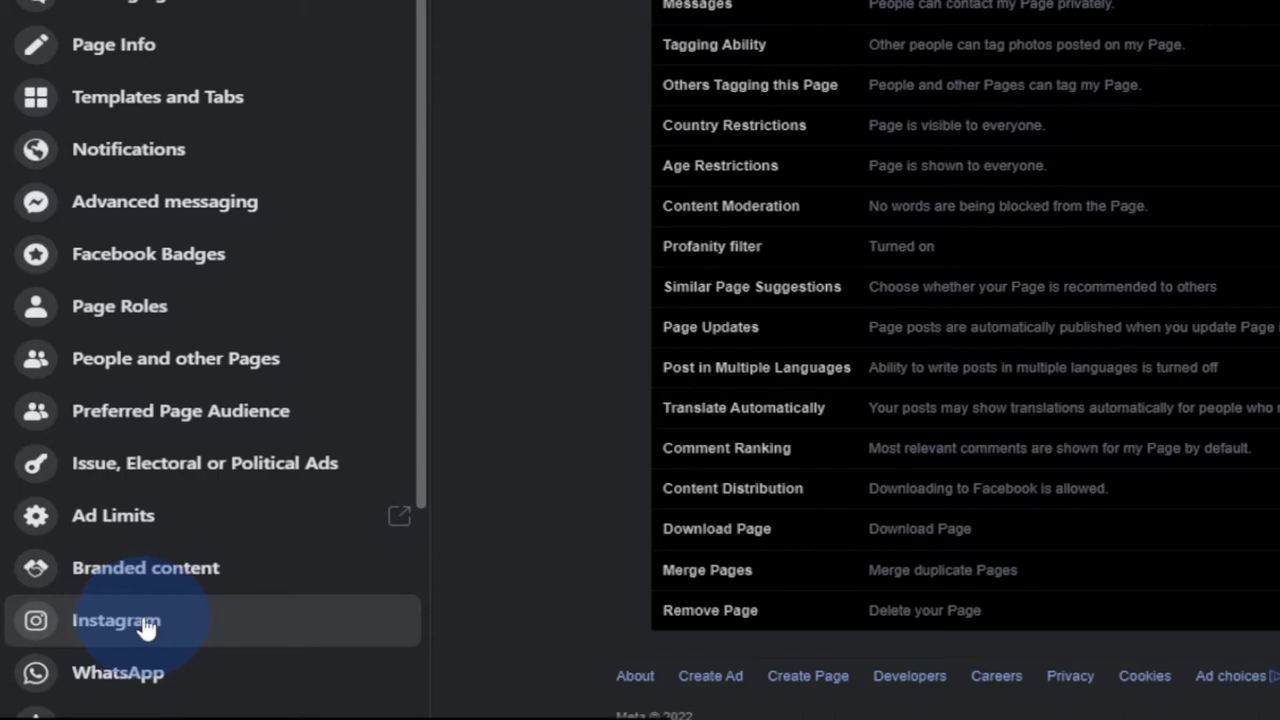
# Review the connected Instagram account settings, then return to the Meta Business Suite tab.
pyautogui.click(145, 624)
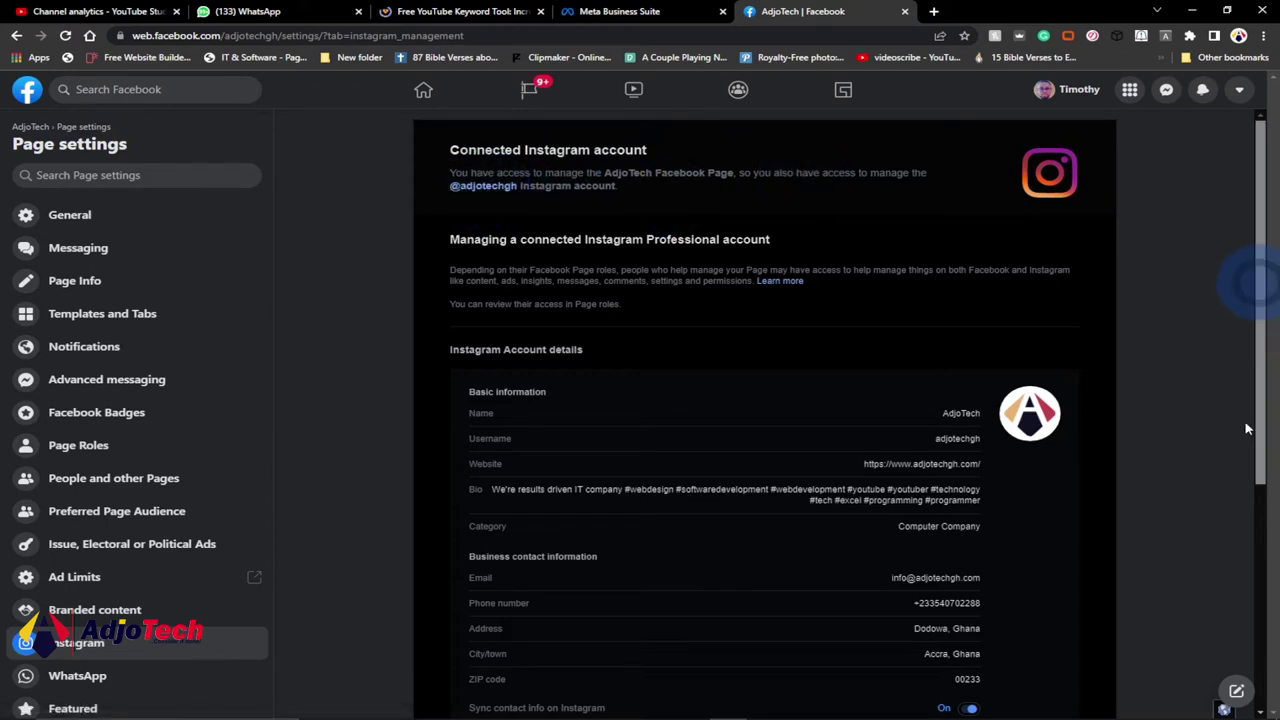
pyautogui.scroll(-4, 1247, 428)
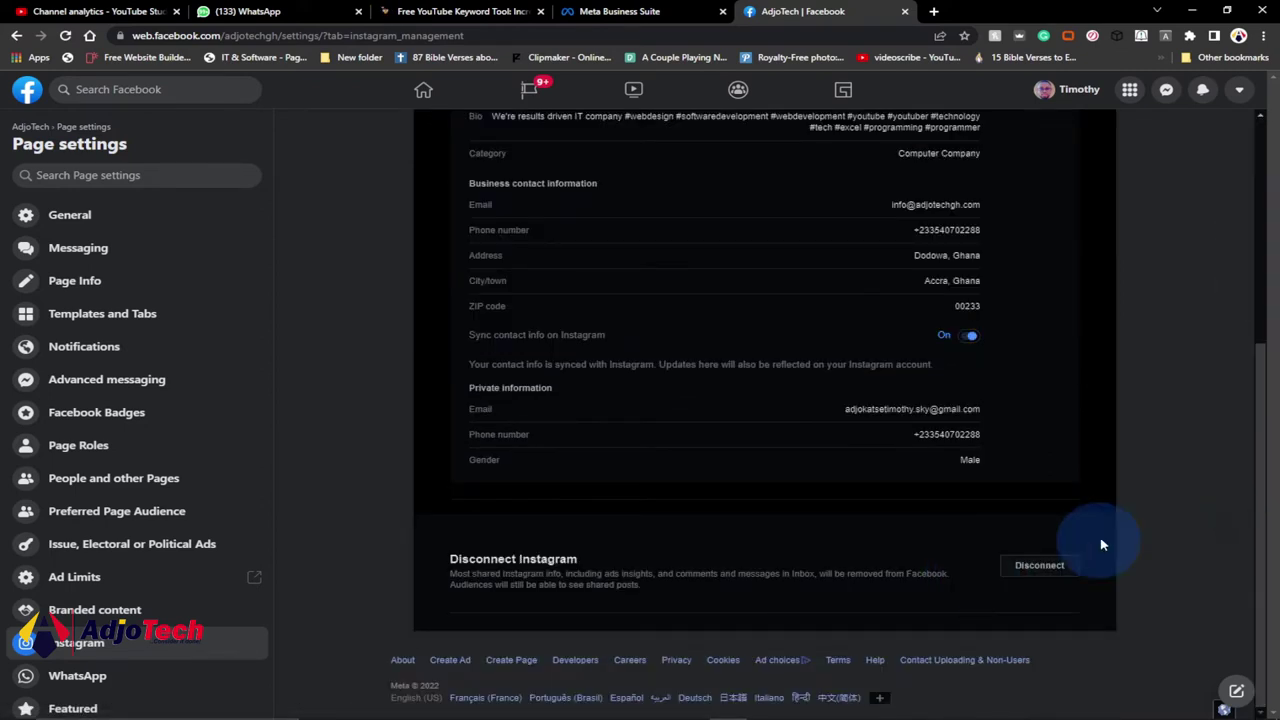
pyautogui.scroll(4, 1178, 462)
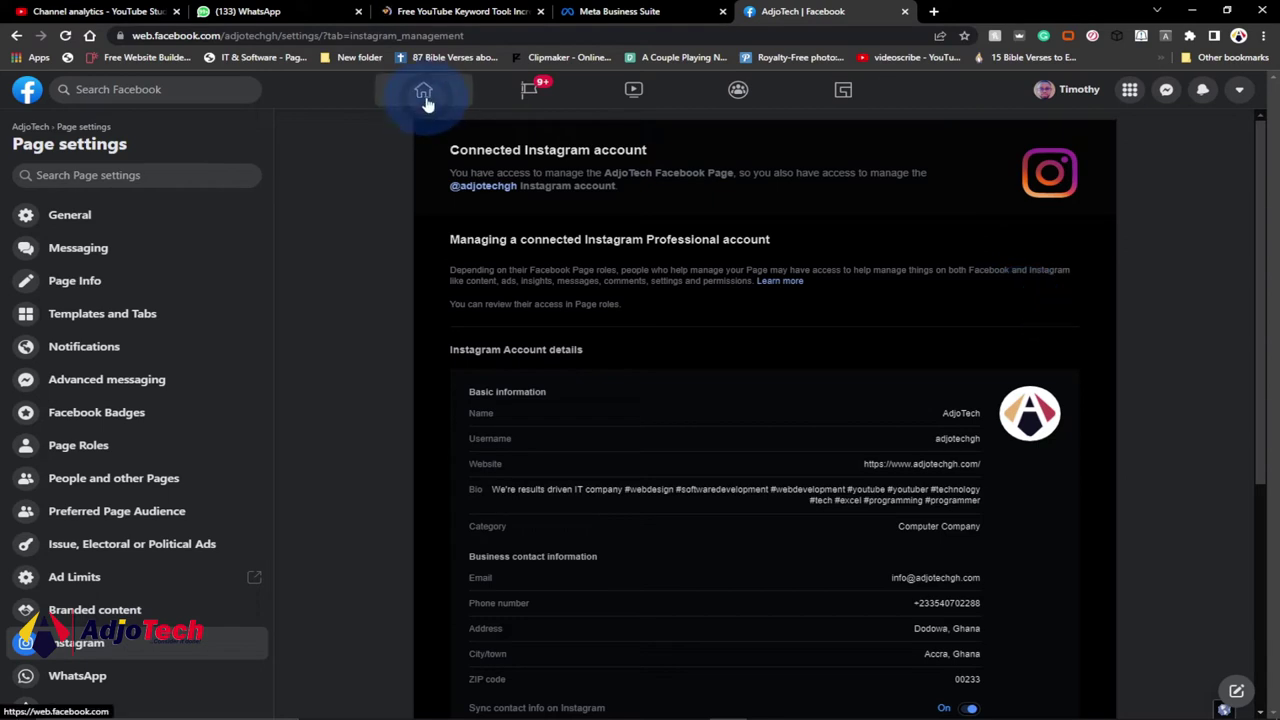
pyautogui.click(612, 12)
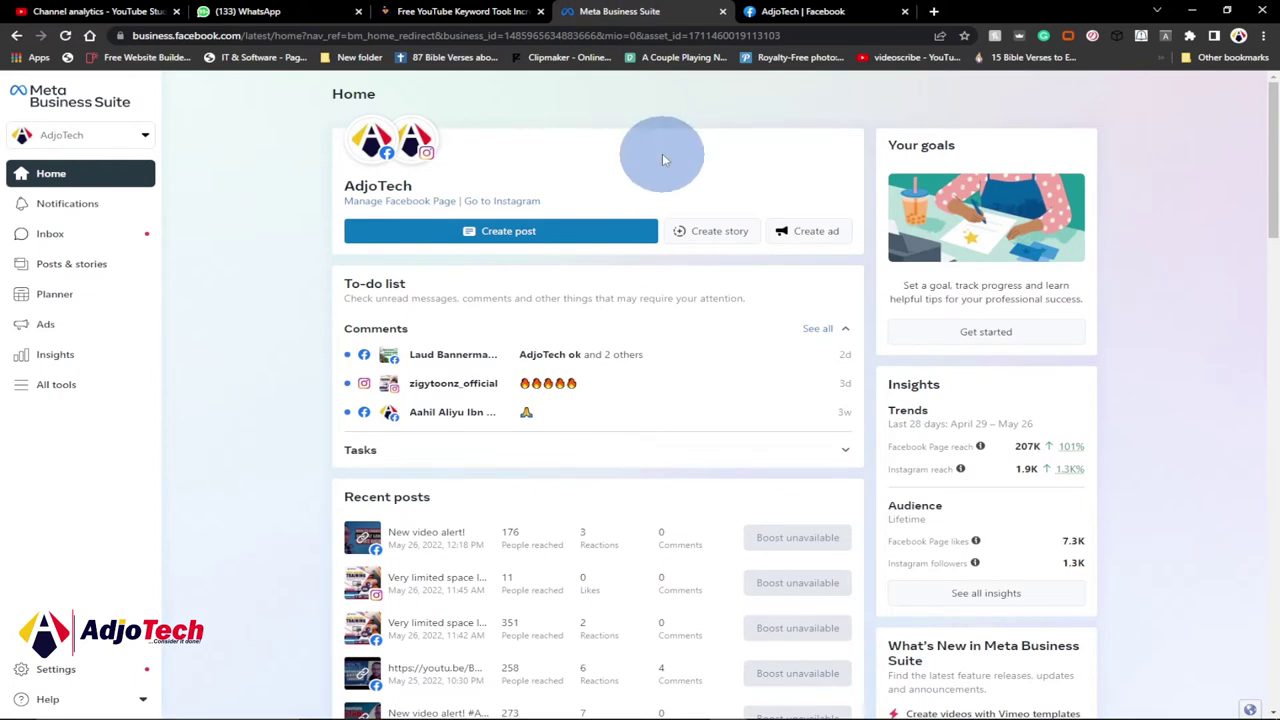
pyautogui.hotkey('ctrl', 'Tab')
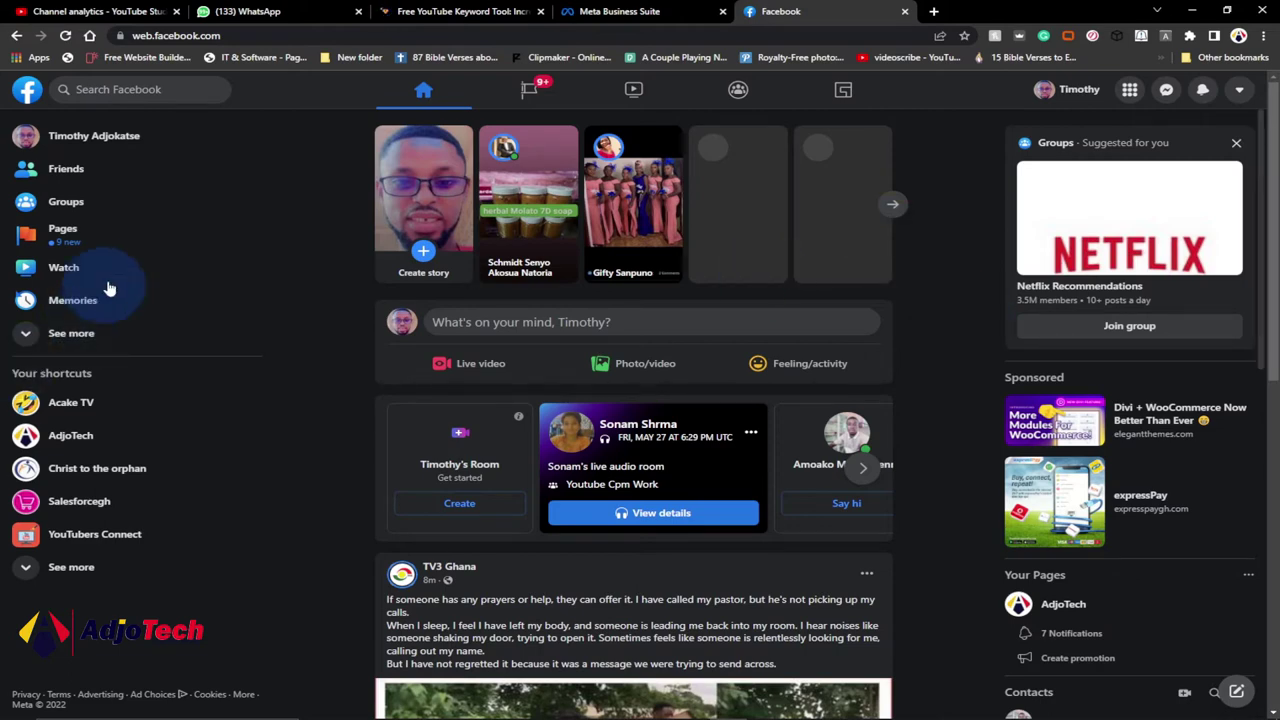
pyautogui.click(65, 339)
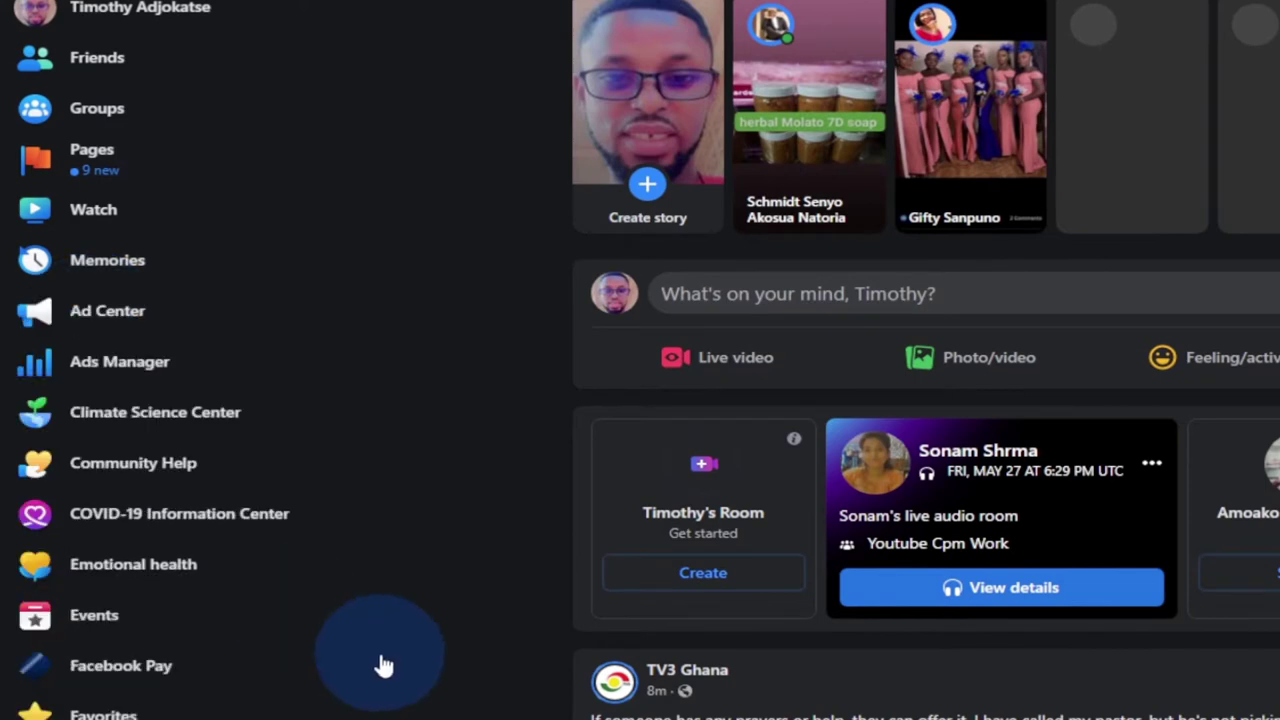
pyautogui.scroll(-5, 384, 666)
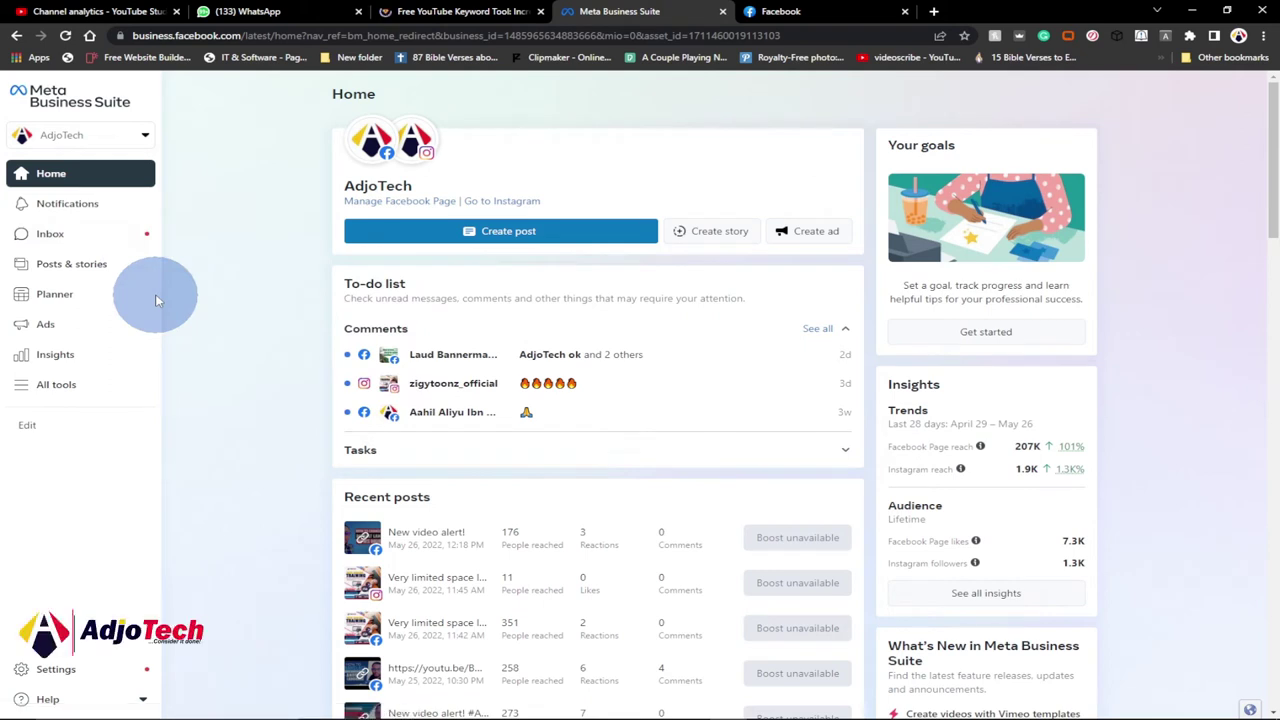
# Open Insights from the Meta Business Suite sidebar to see reach figures.
pyautogui.click(57, 356)
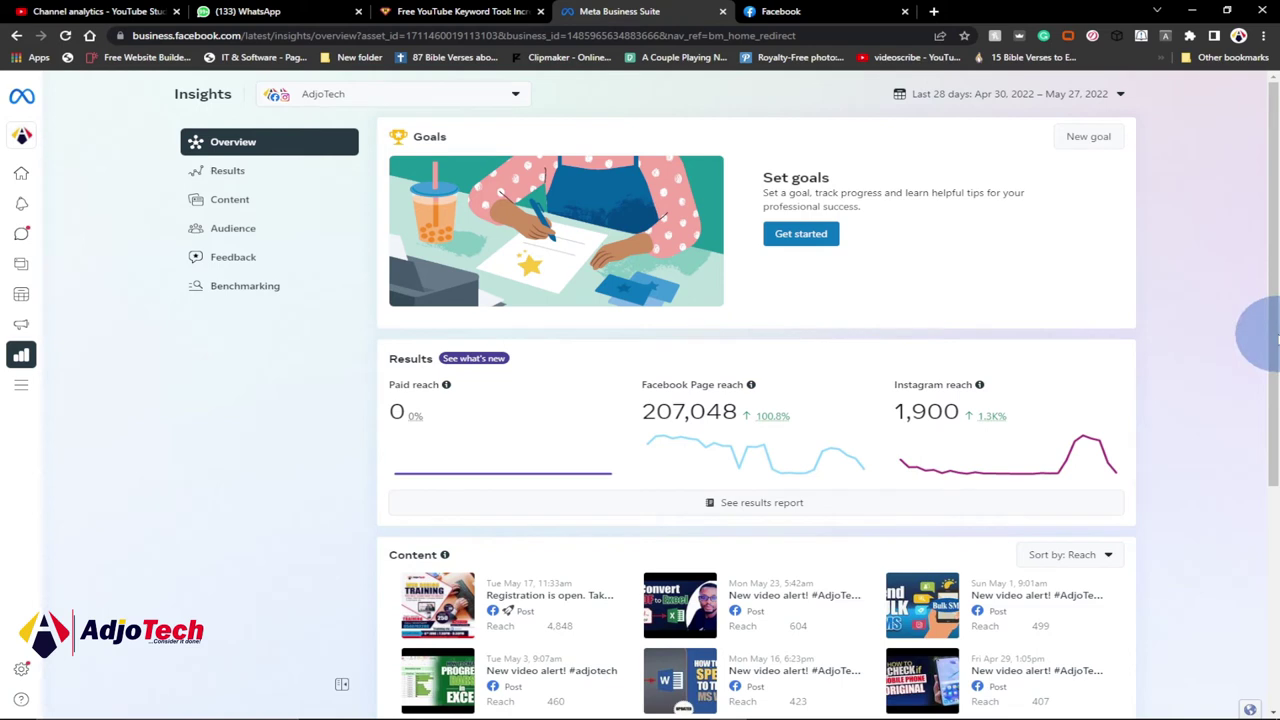
pyautogui.click(1267, 443)
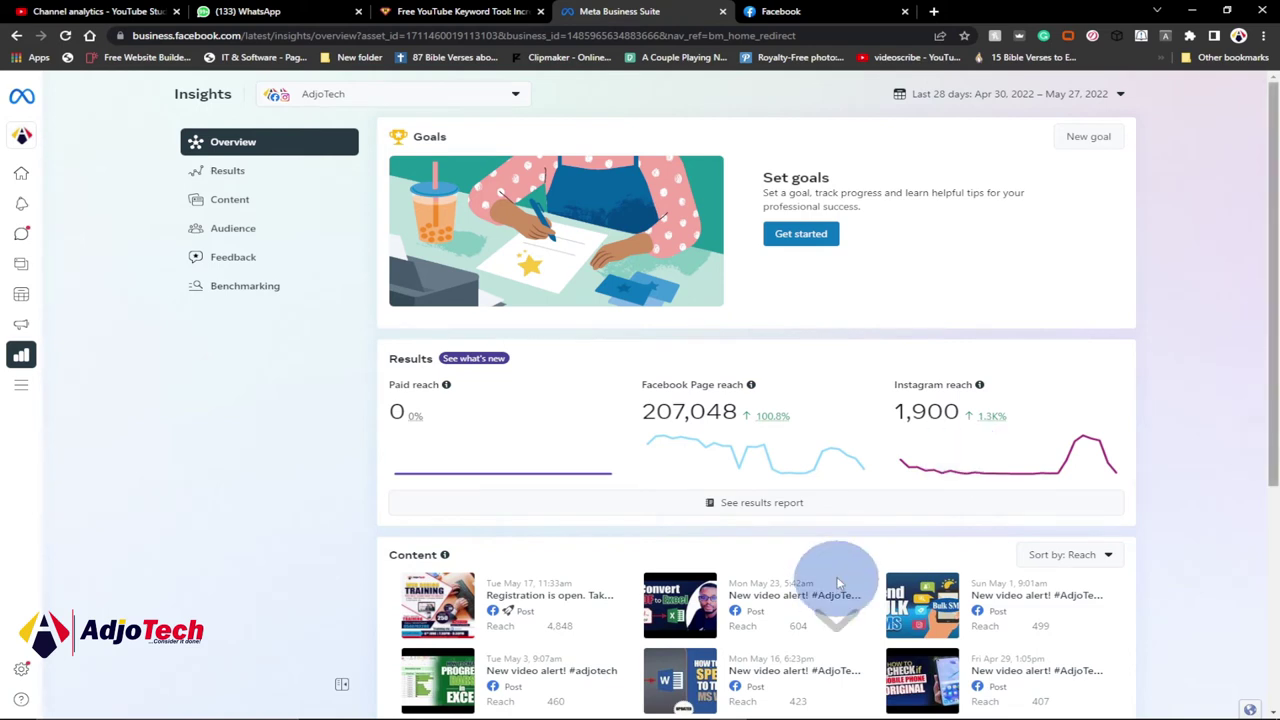
pyautogui.scroll(-1, 890, 585)
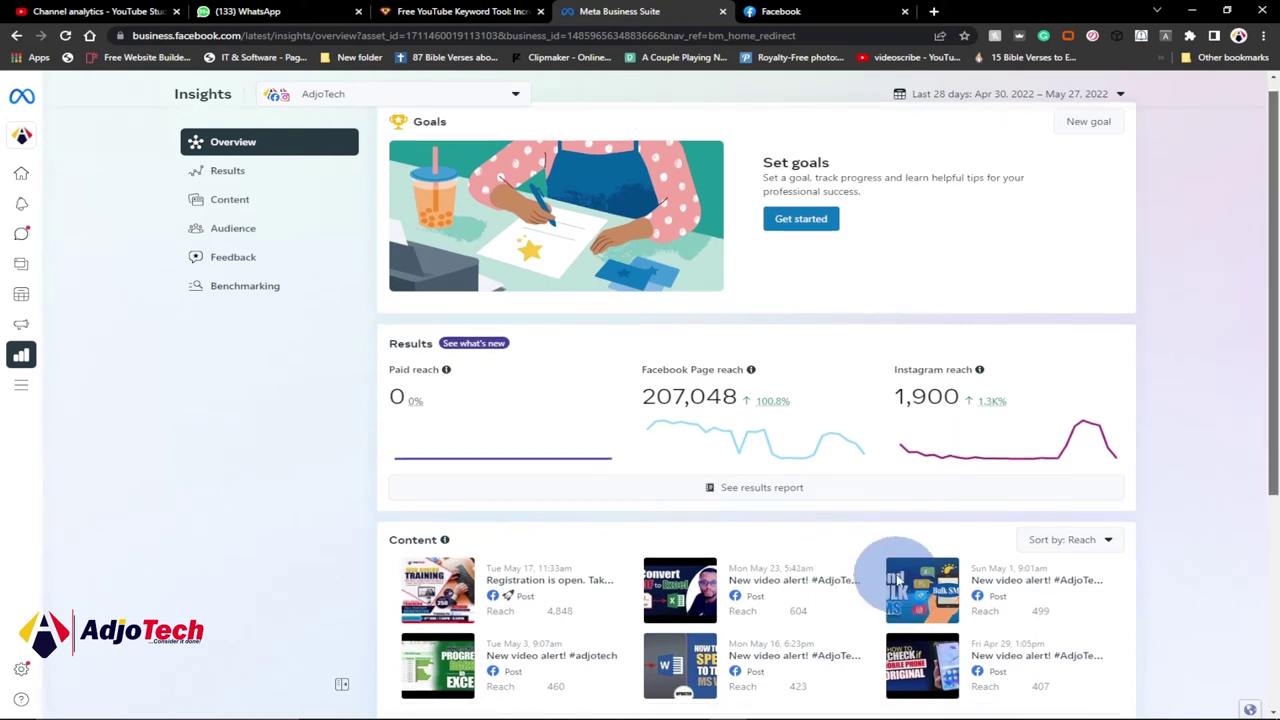
pyautogui.scroll(-1, 898, 578)
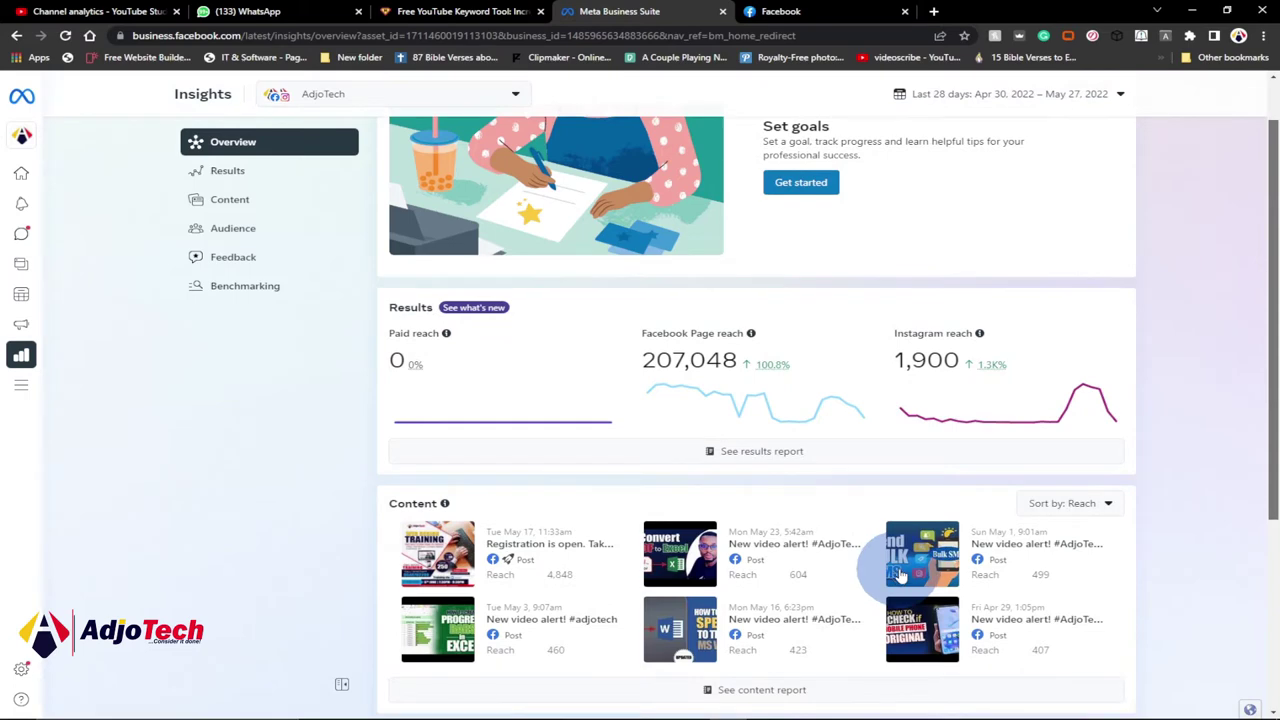
pyautogui.scroll(-3, 903, 574)
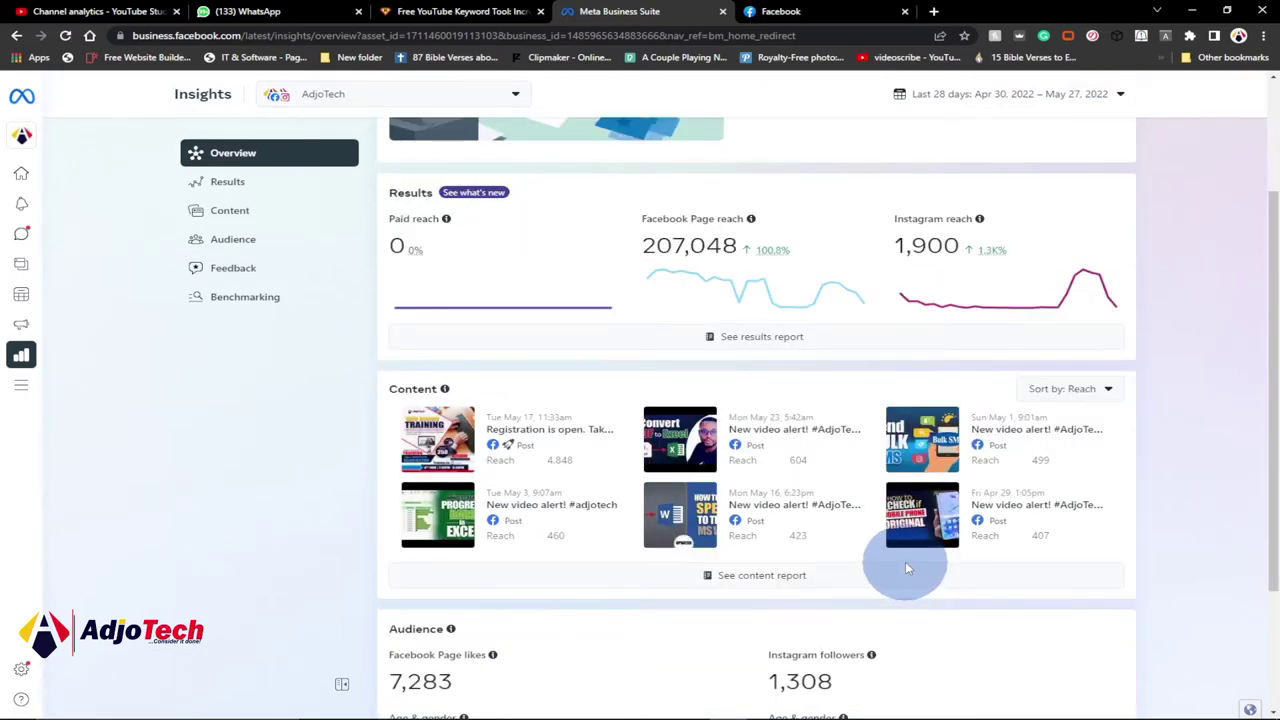
pyautogui.scroll(-5, 905, 566)
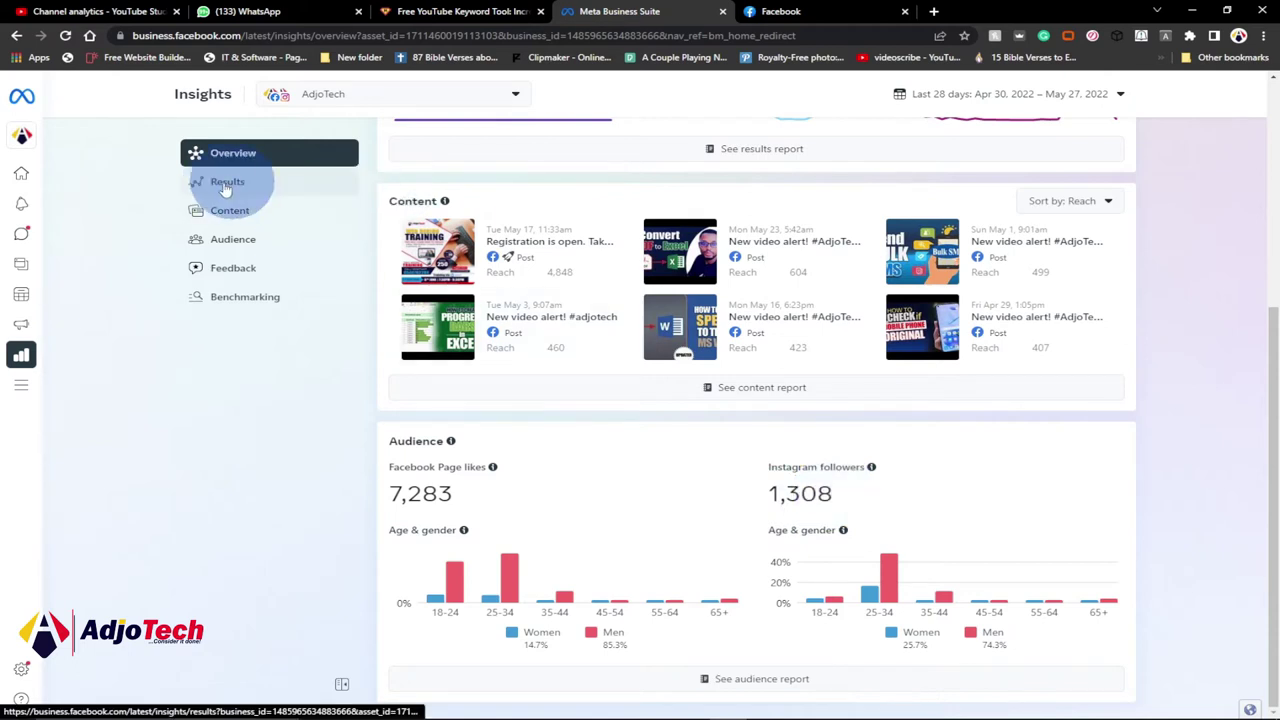
pyautogui.click(241, 189)
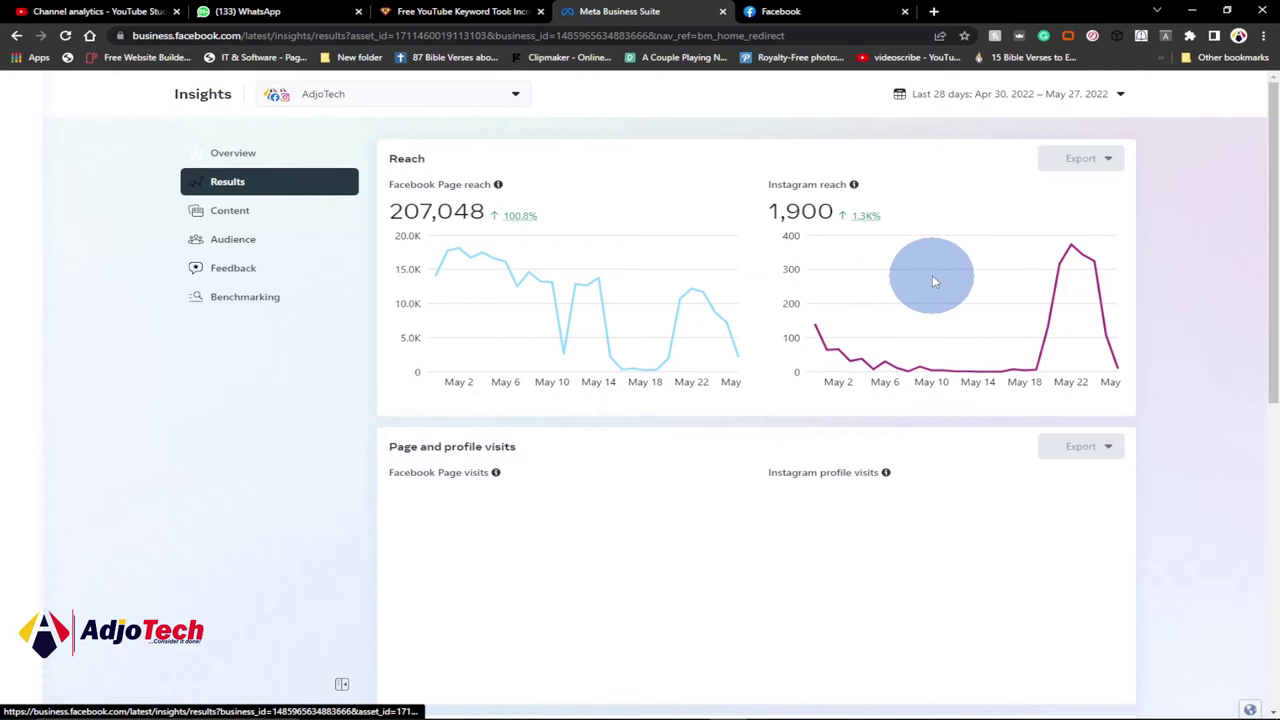
# Scroll through the reach and visits charts, then open the Audience breakdown.
pyautogui.scroll(-1, 925, 280)
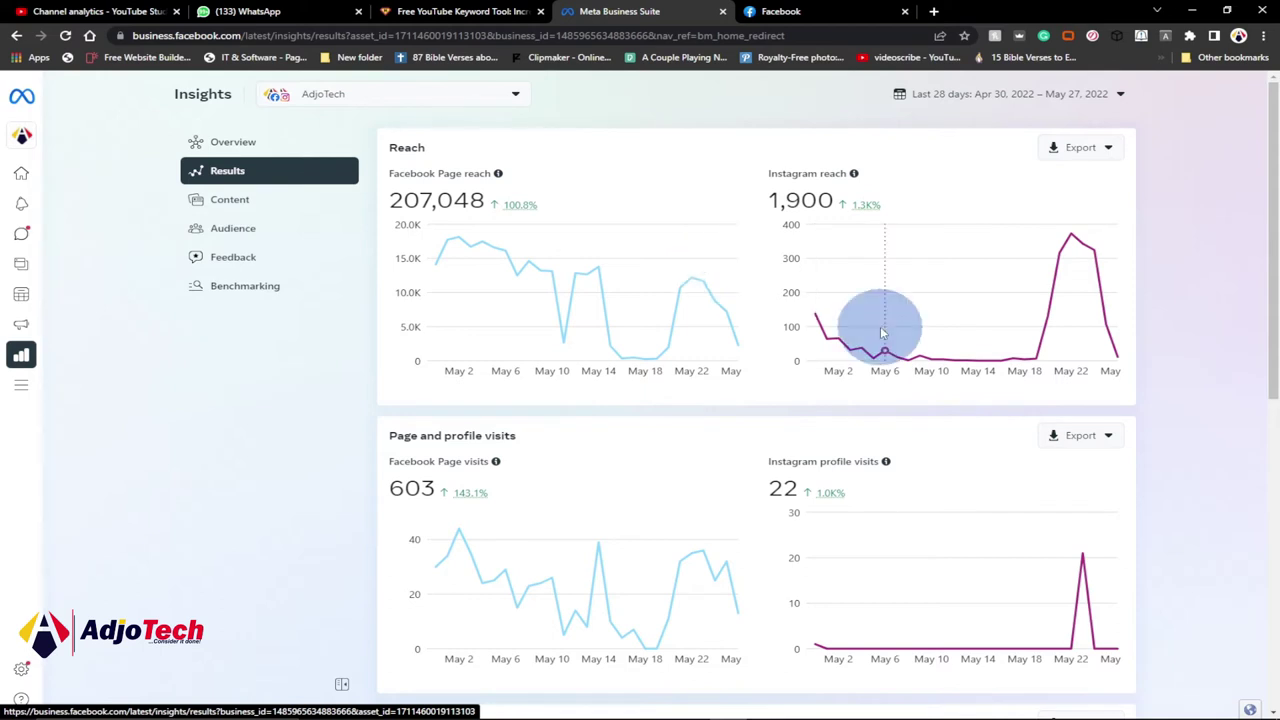
pyautogui.click(236, 232)
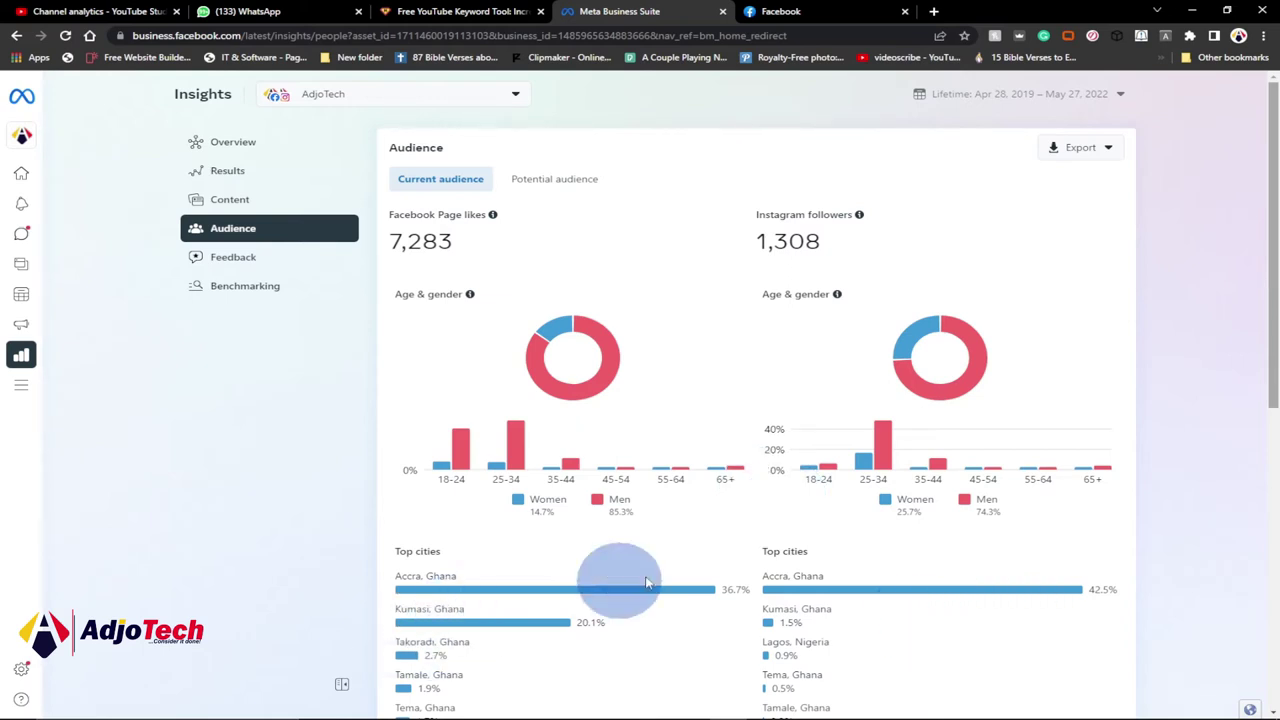
# Scroll through the Audience top-cities list, then return to the Home page.
pyautogui.scroll(-1, 733, 562)
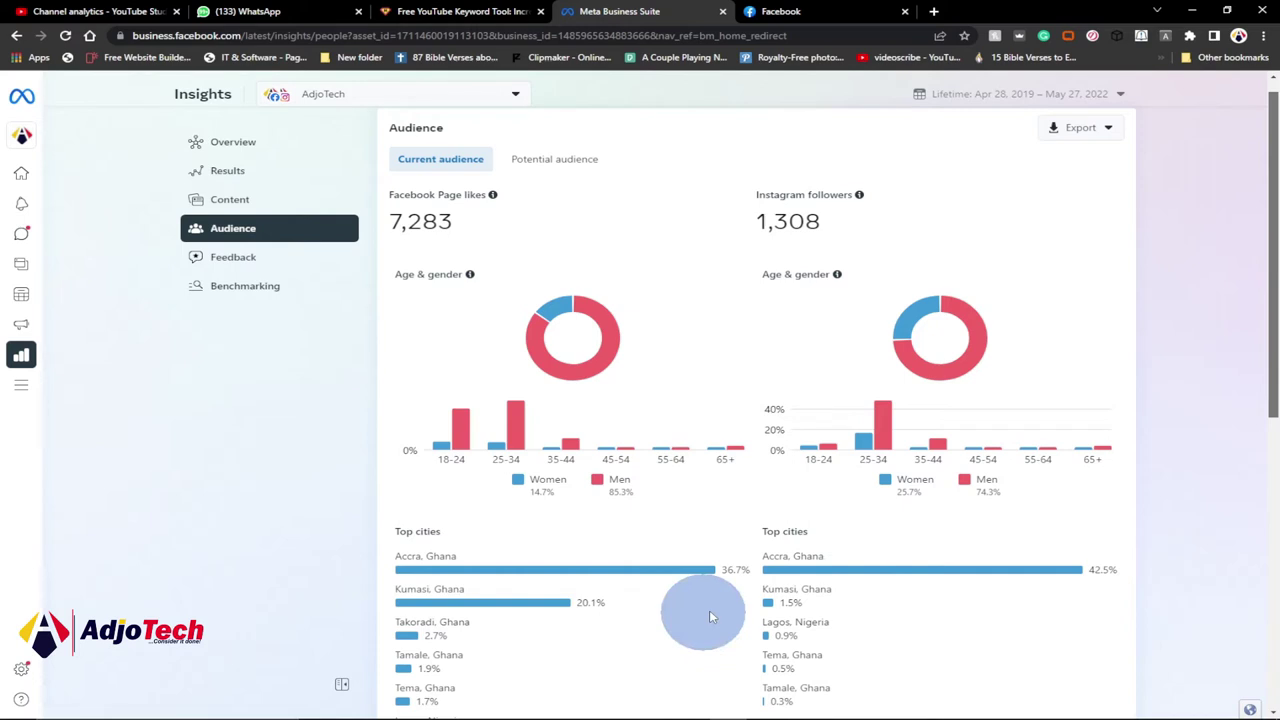
pyautogui.scroll(-2, 913, 631)
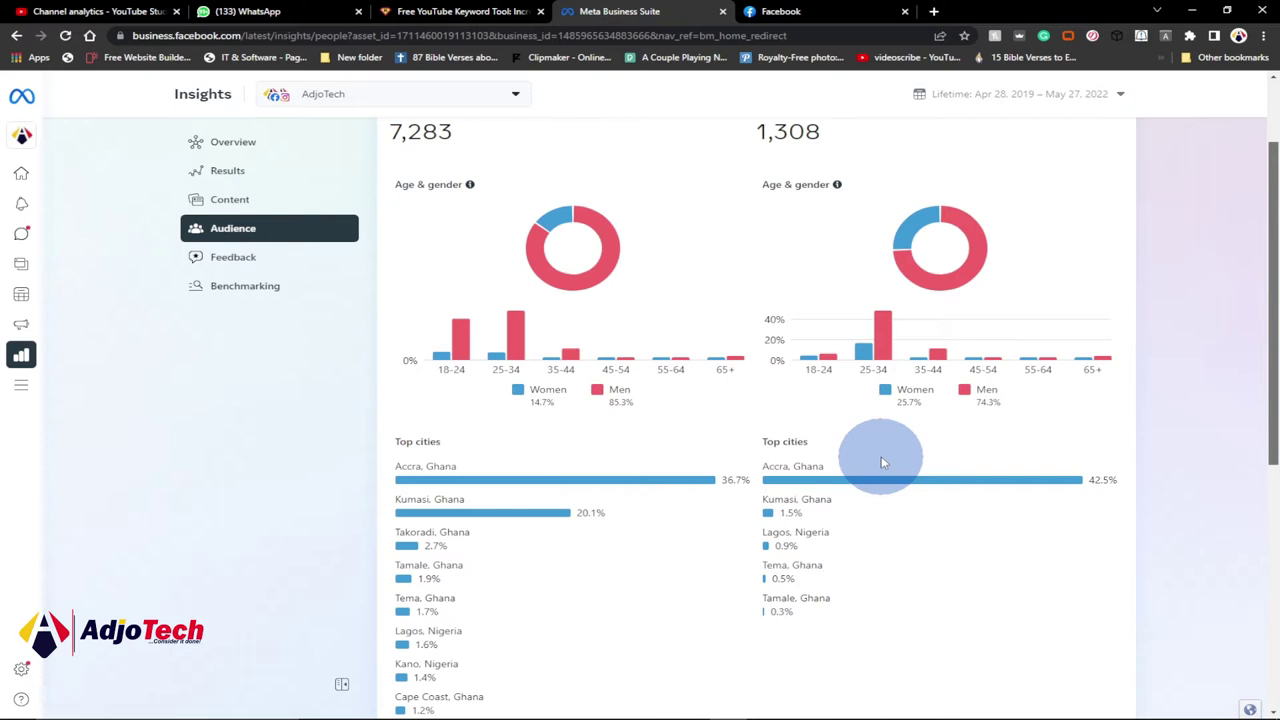
pyautogui.scroll(-1, 870, 358)
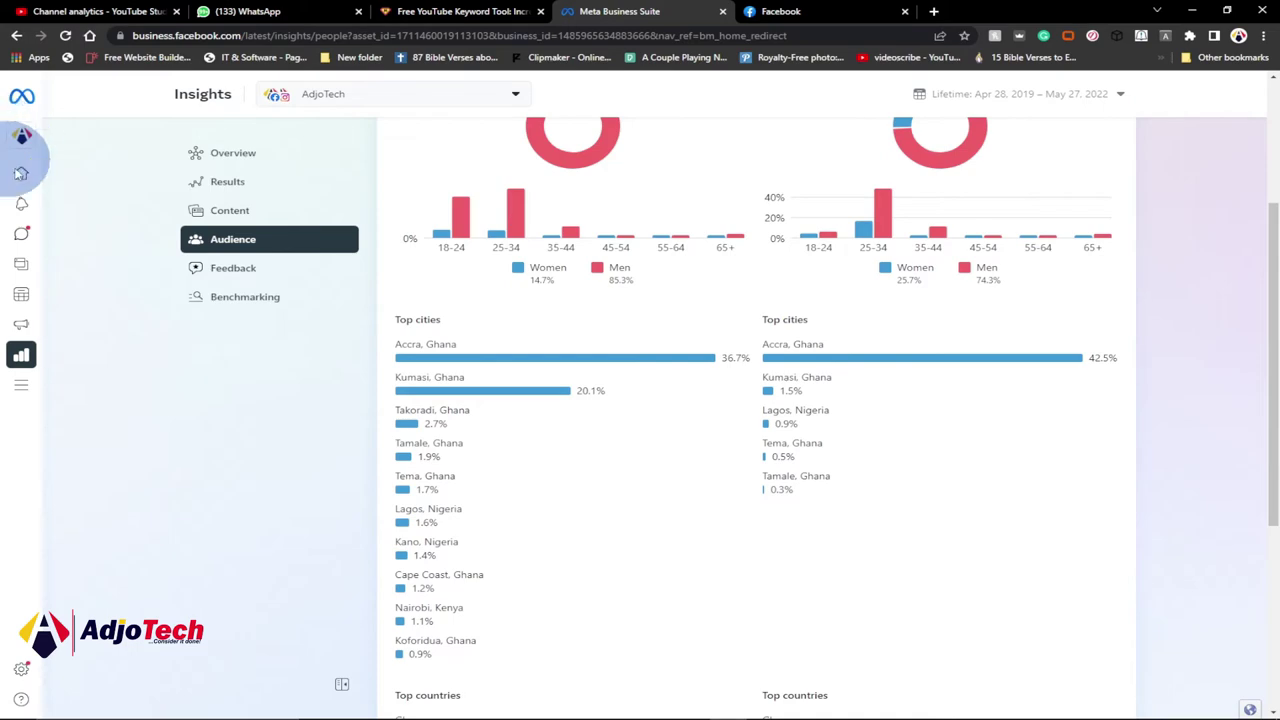
pyautogui.click(21, 175)
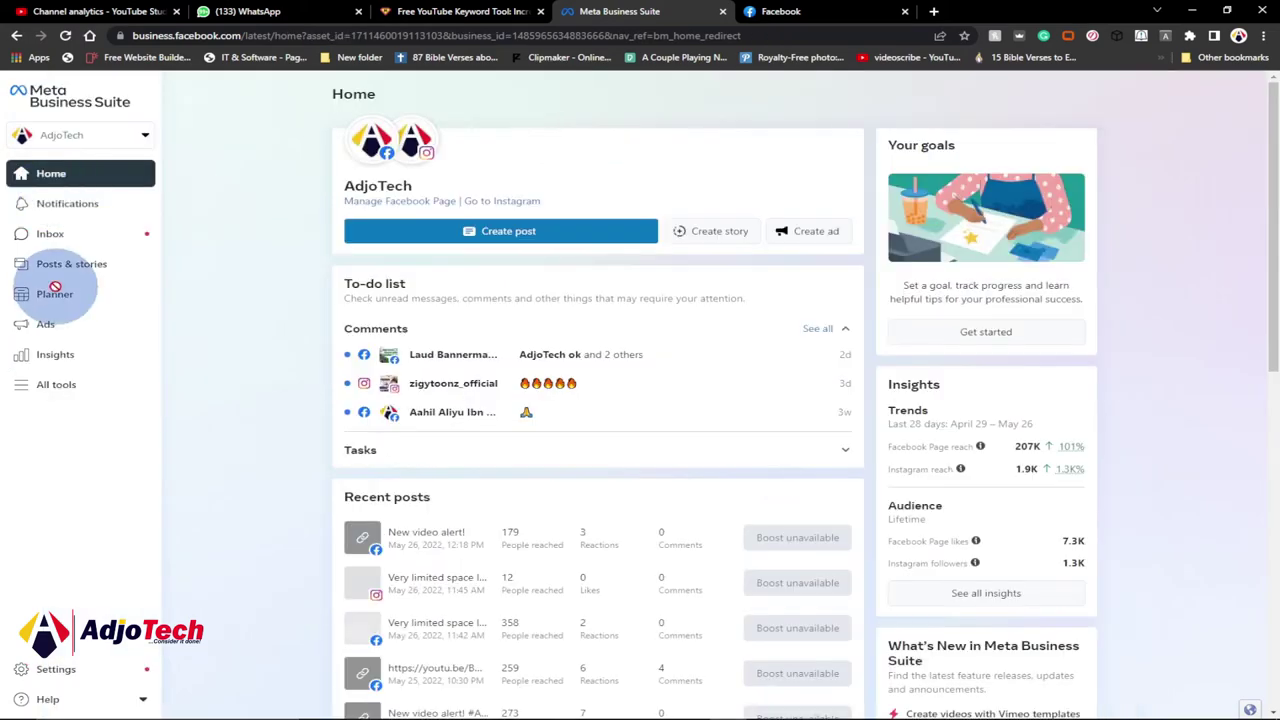
# Open the Inbox from the left sidebar to see All Messages.
pyautogui.click(60, 235)
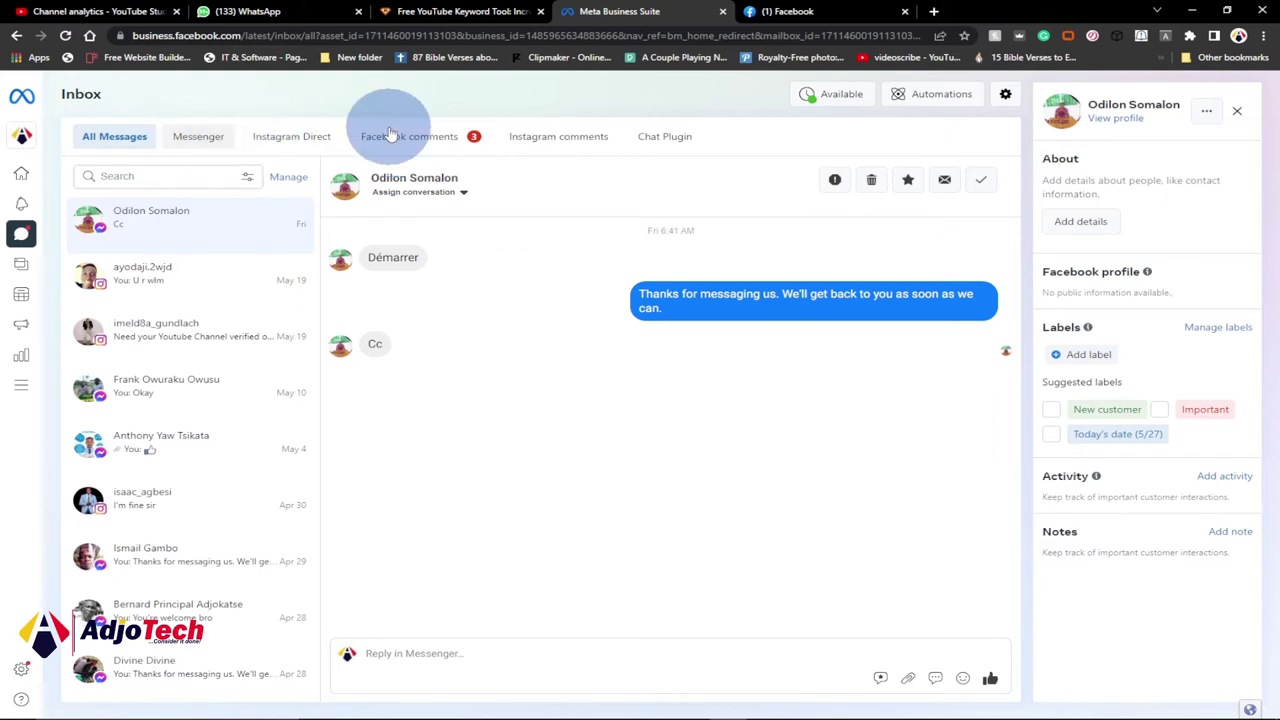
pyautogui.click(438, 144)
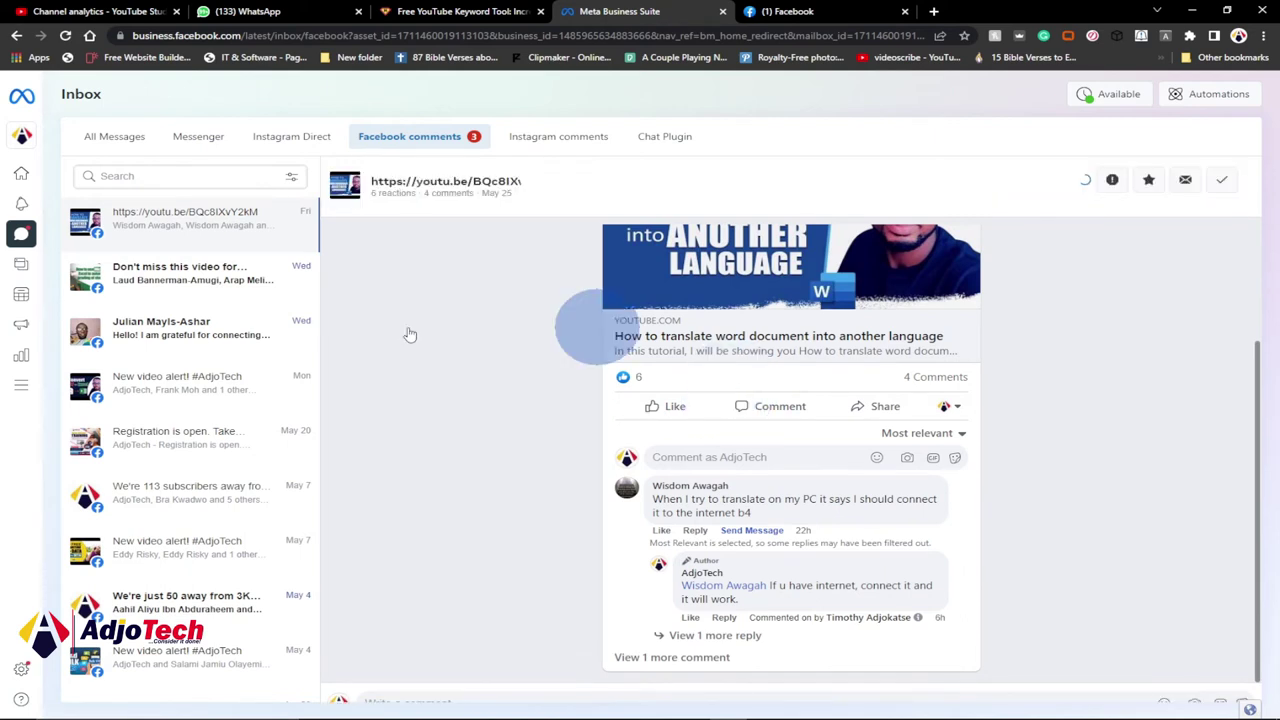
pyautogui.click(22, 236)
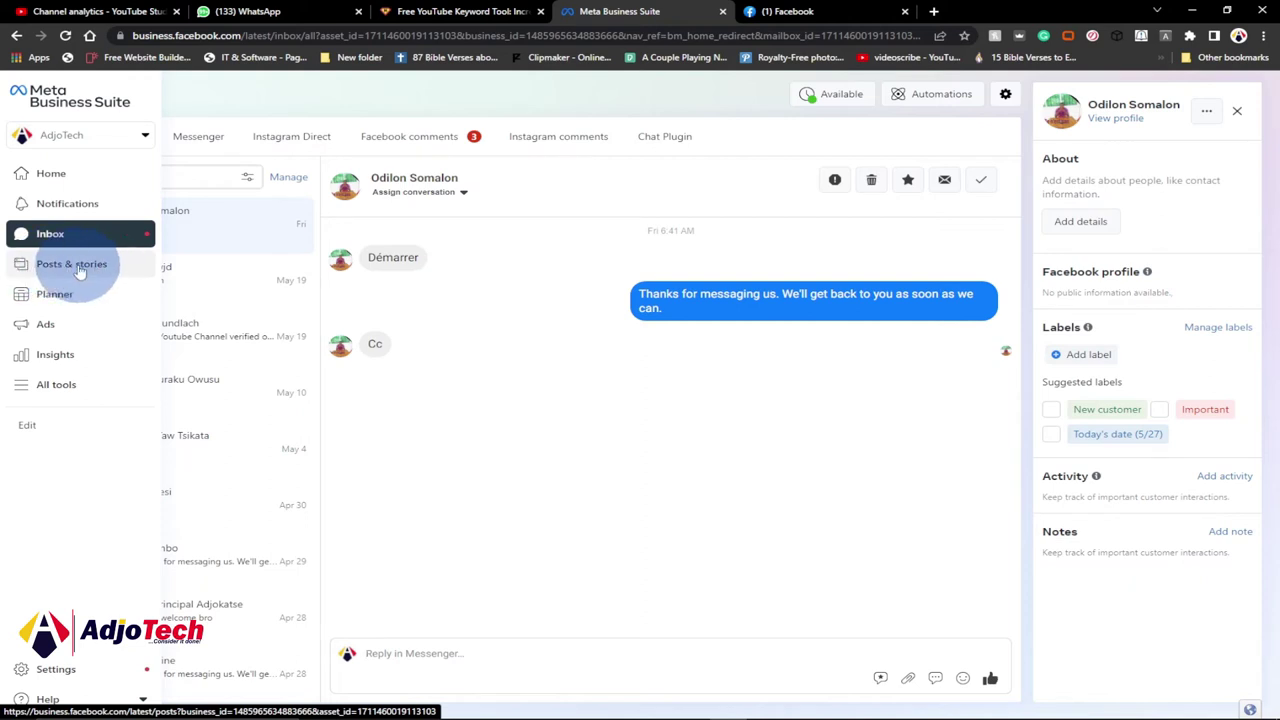
# From Posts & stories, start a new post for the Facebook Page and Instagram.
pyautogui.click(79, 268)
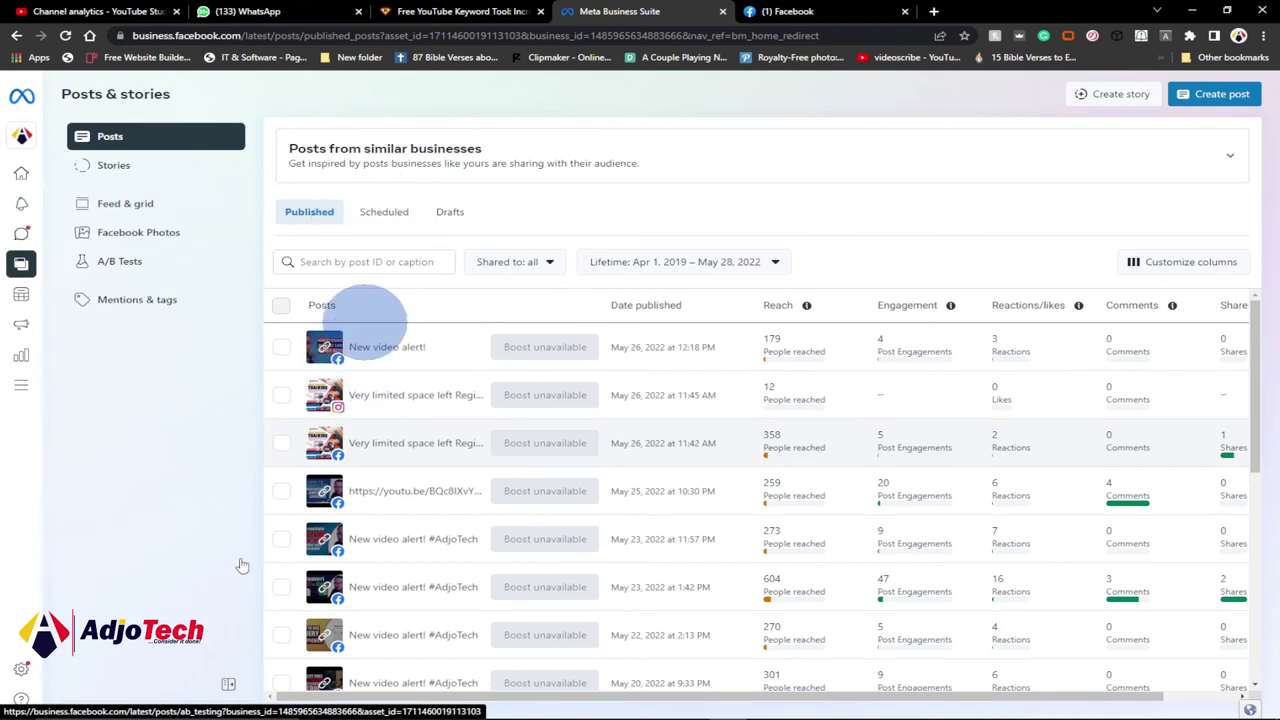
pyautogui.click(1205, 102)
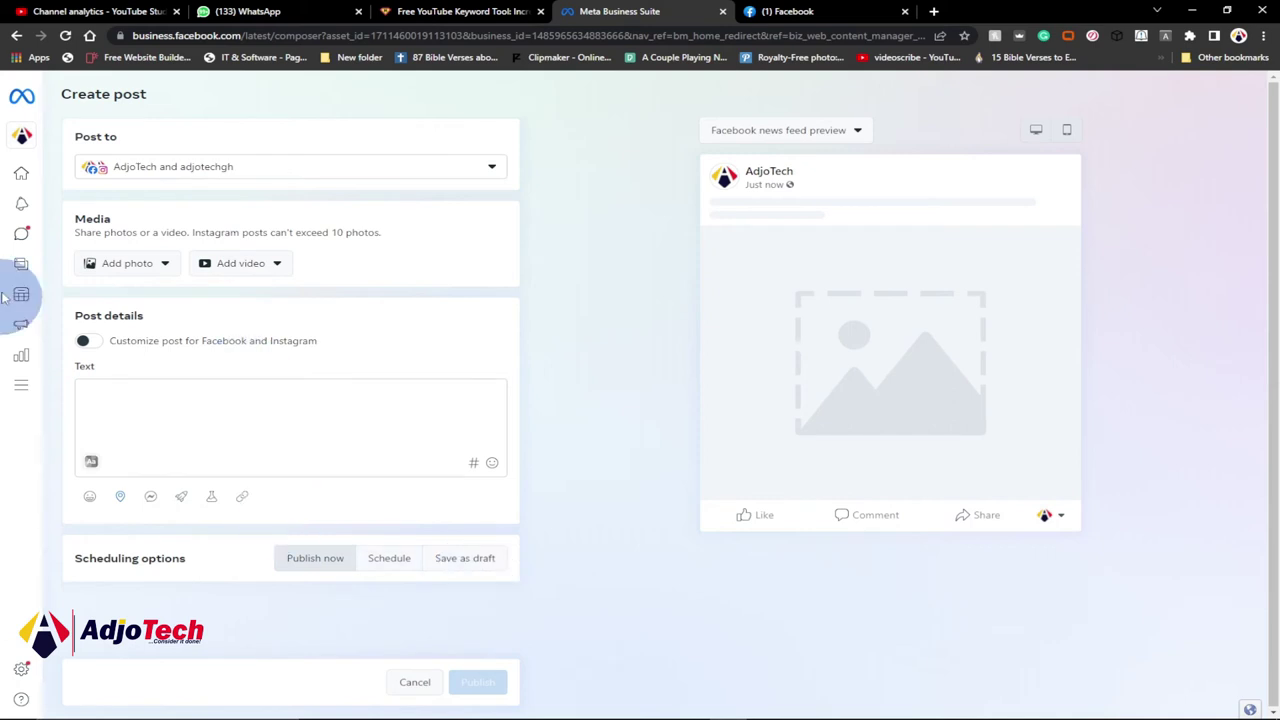
# Enter 'hi' as the post text.
pyautogui.click(155, 413)
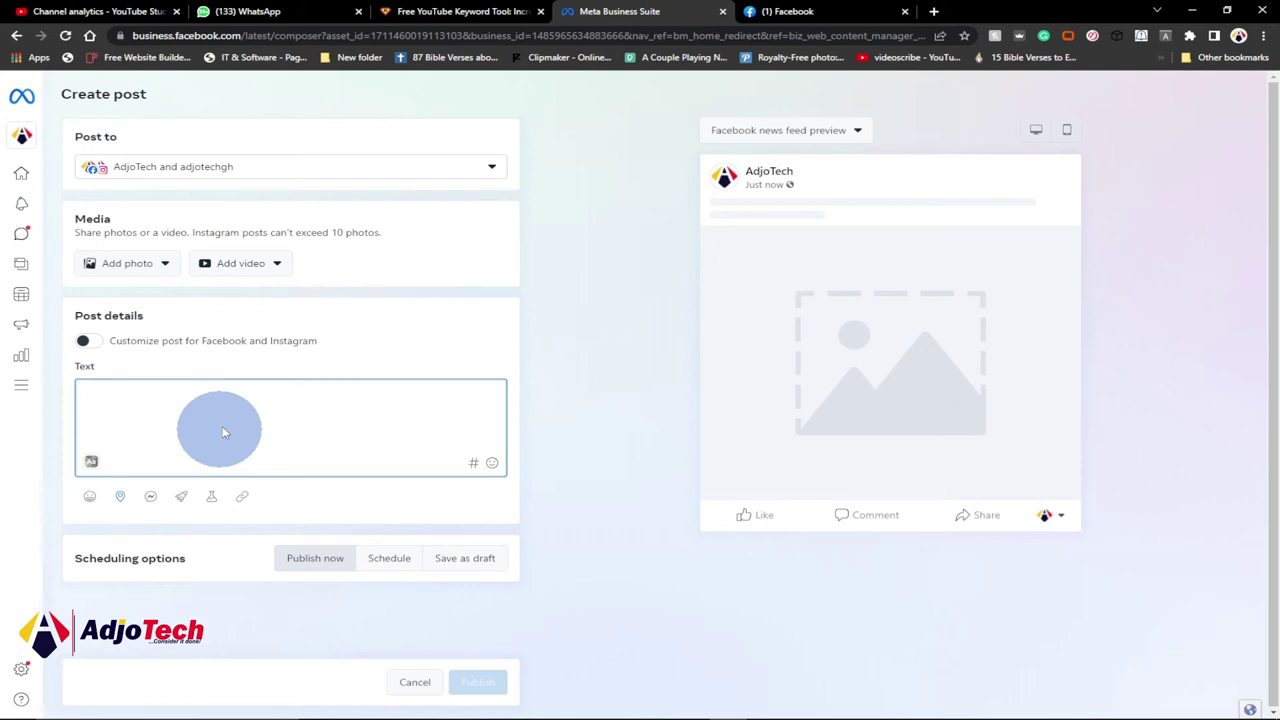
pyautogui.write('hi')
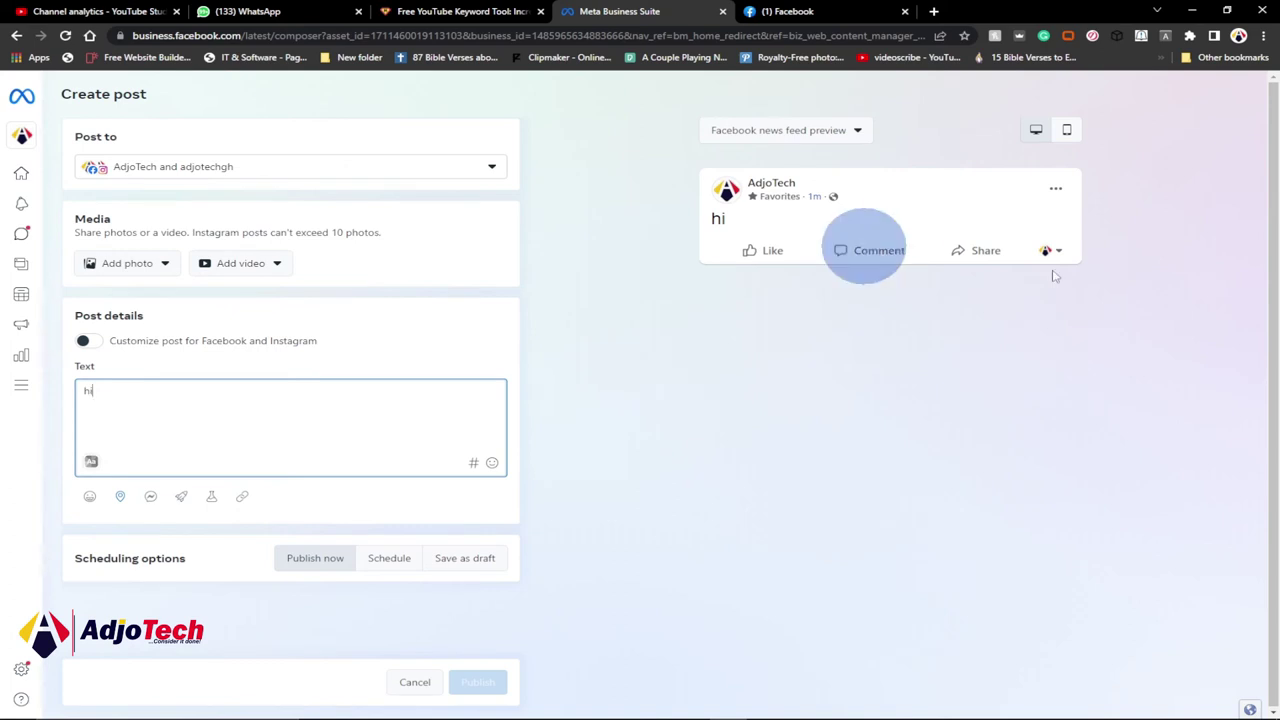
pyautogui.click(133, 272)
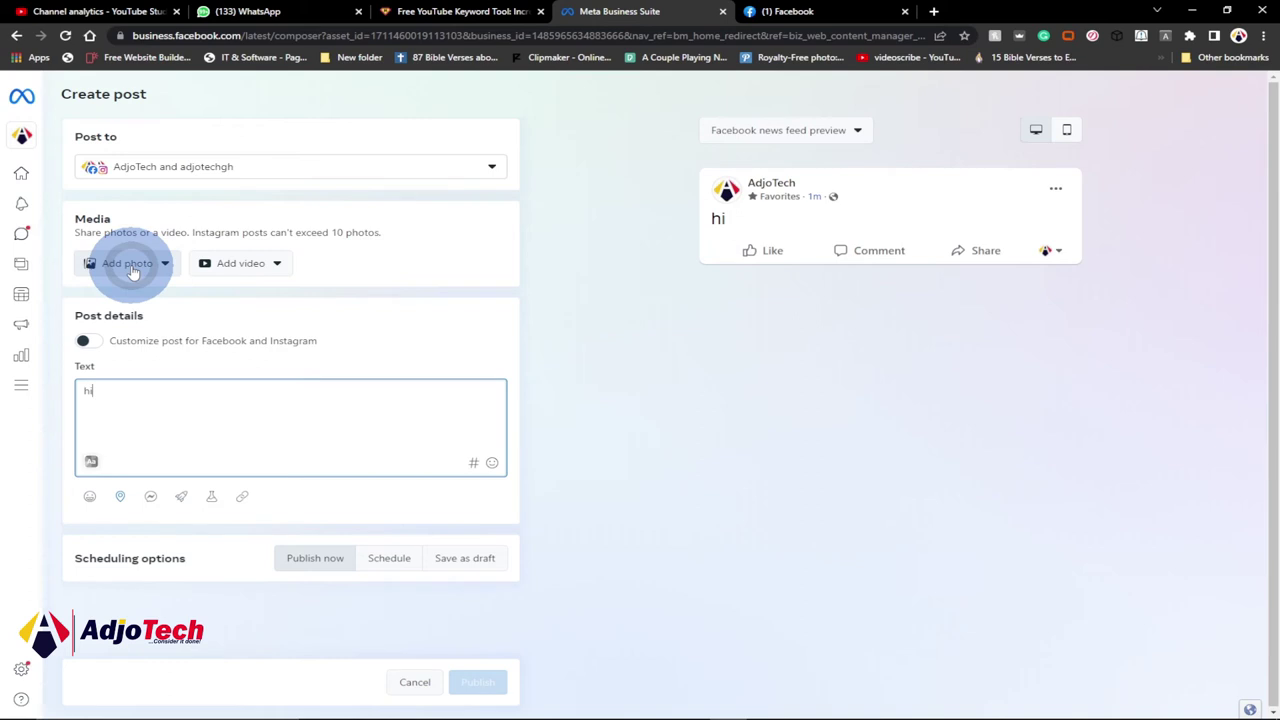
# Upload the headphone silhouette image from Pictures as the post's photo.
pyautogui.click(133, 270)
pyautogui.click(155, 298)
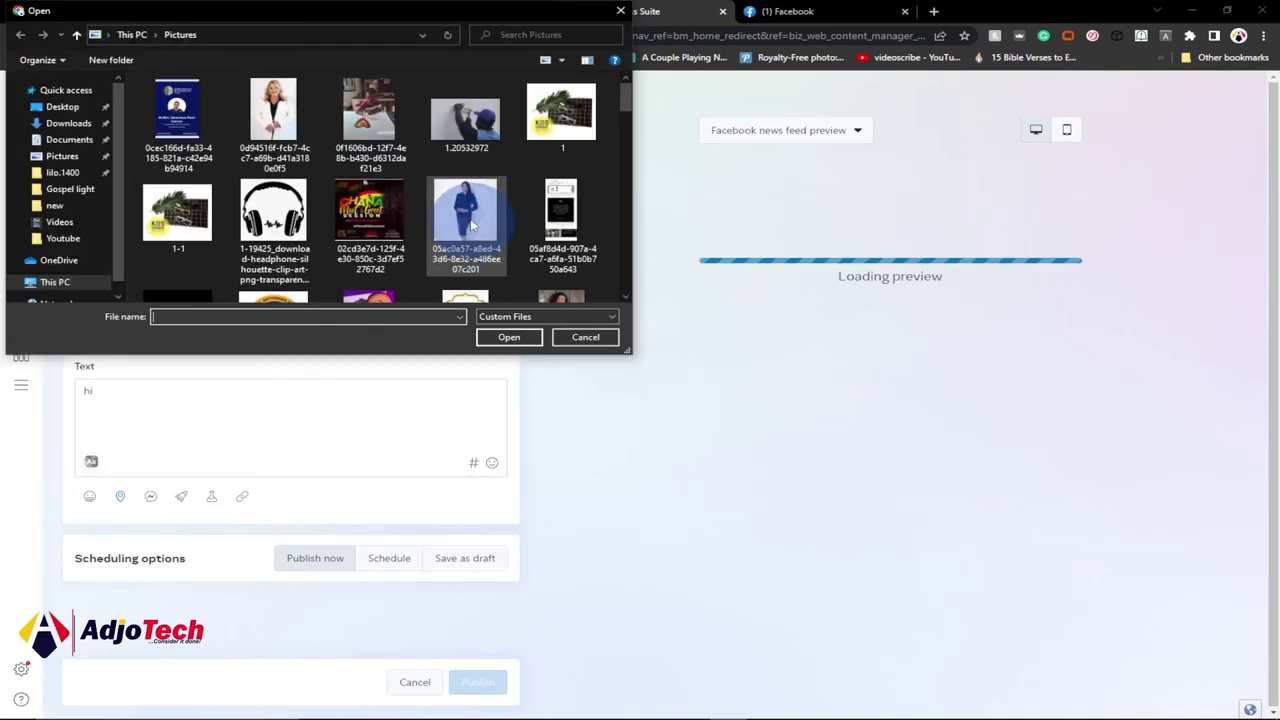
pyautogui.scroll(-2, 490, 235)
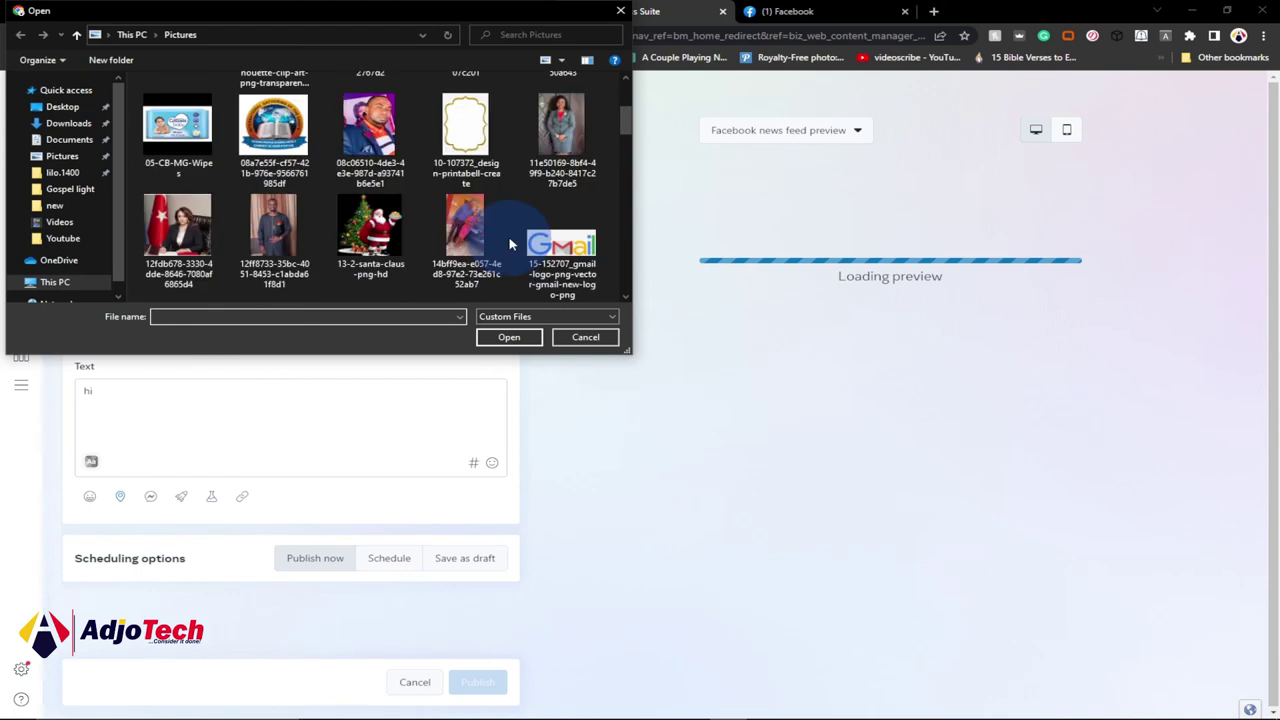
pyautogui.scroll(3, 508, 242)
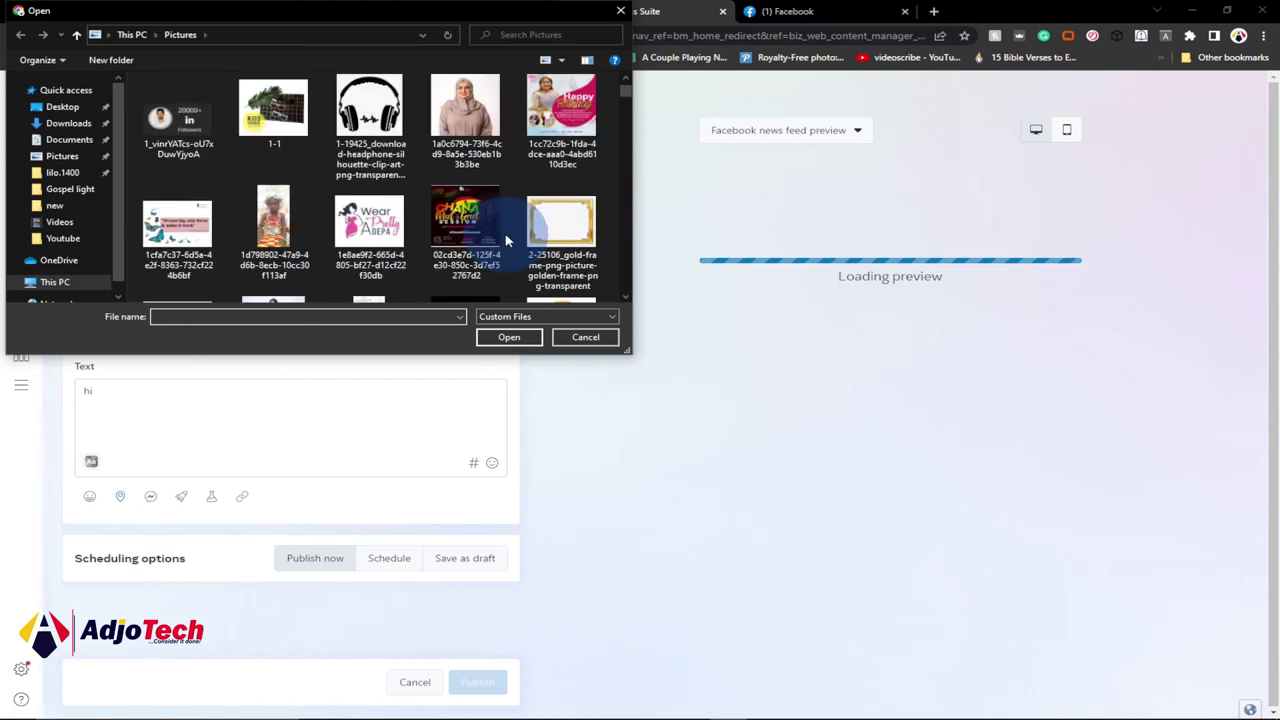
pyautogui.click(370, 120)
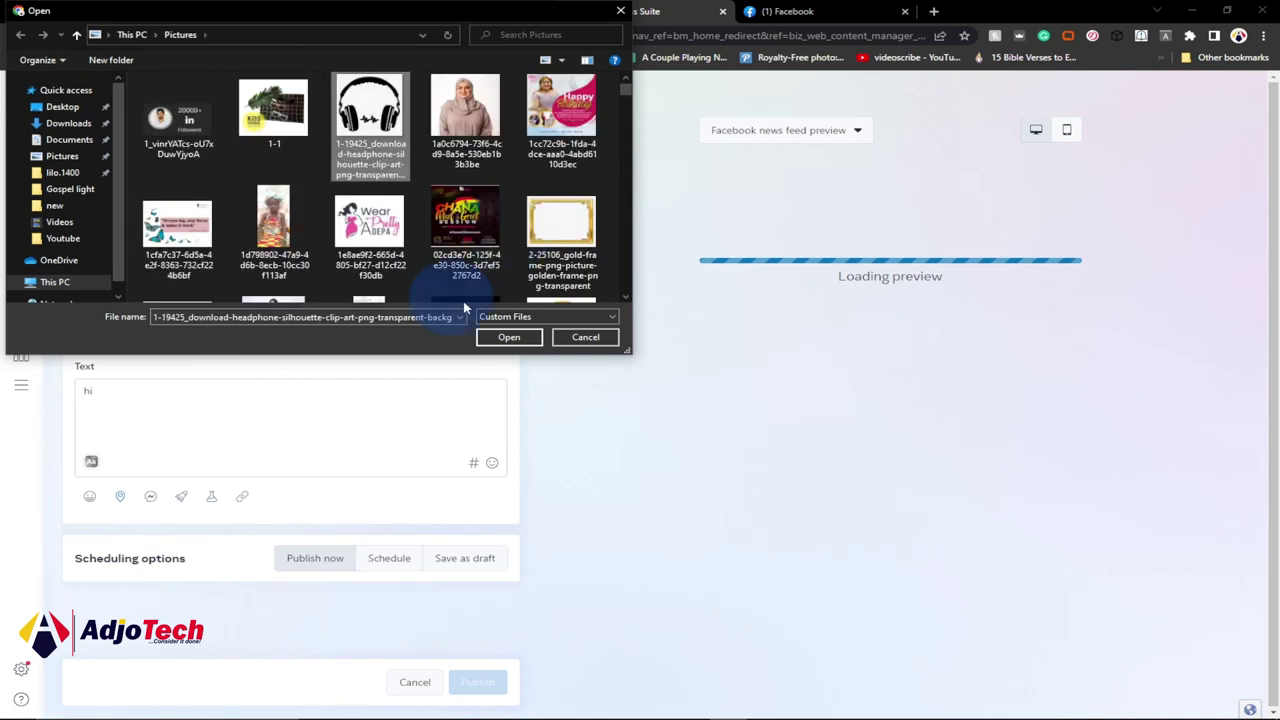
pyautogui.scroll(1, 464, 290)
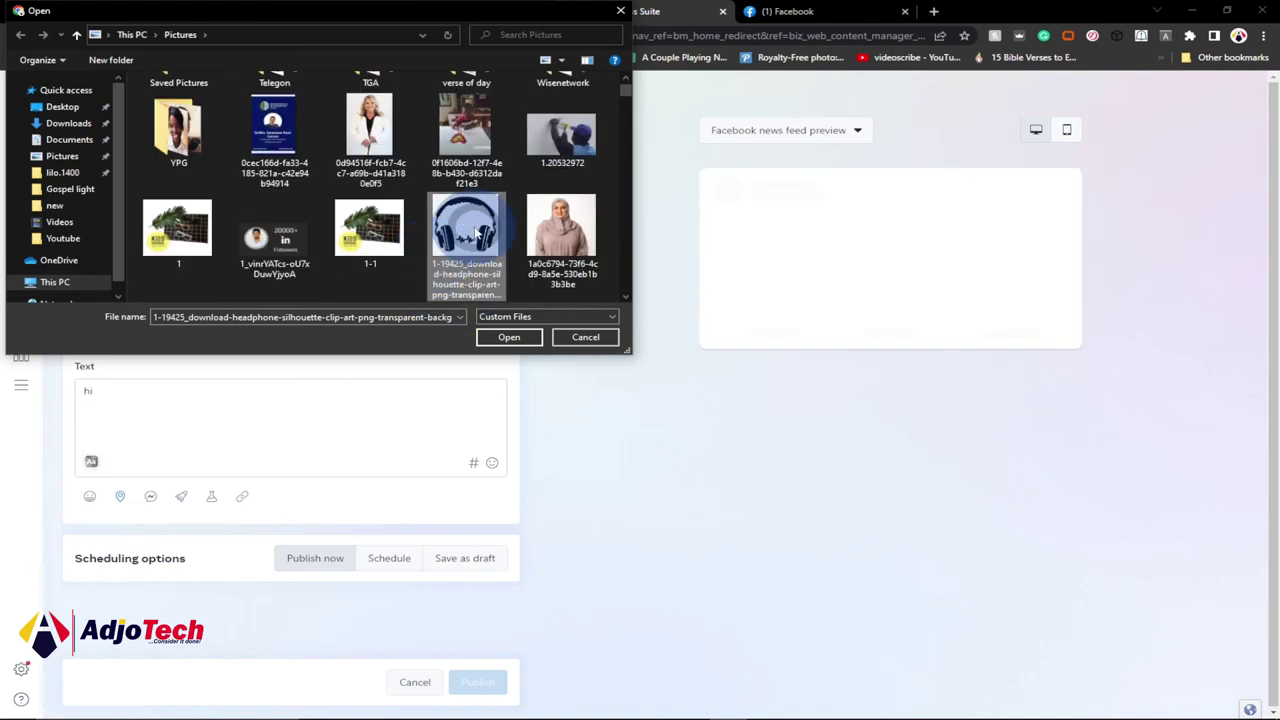
pyautogui.click(509, 337)
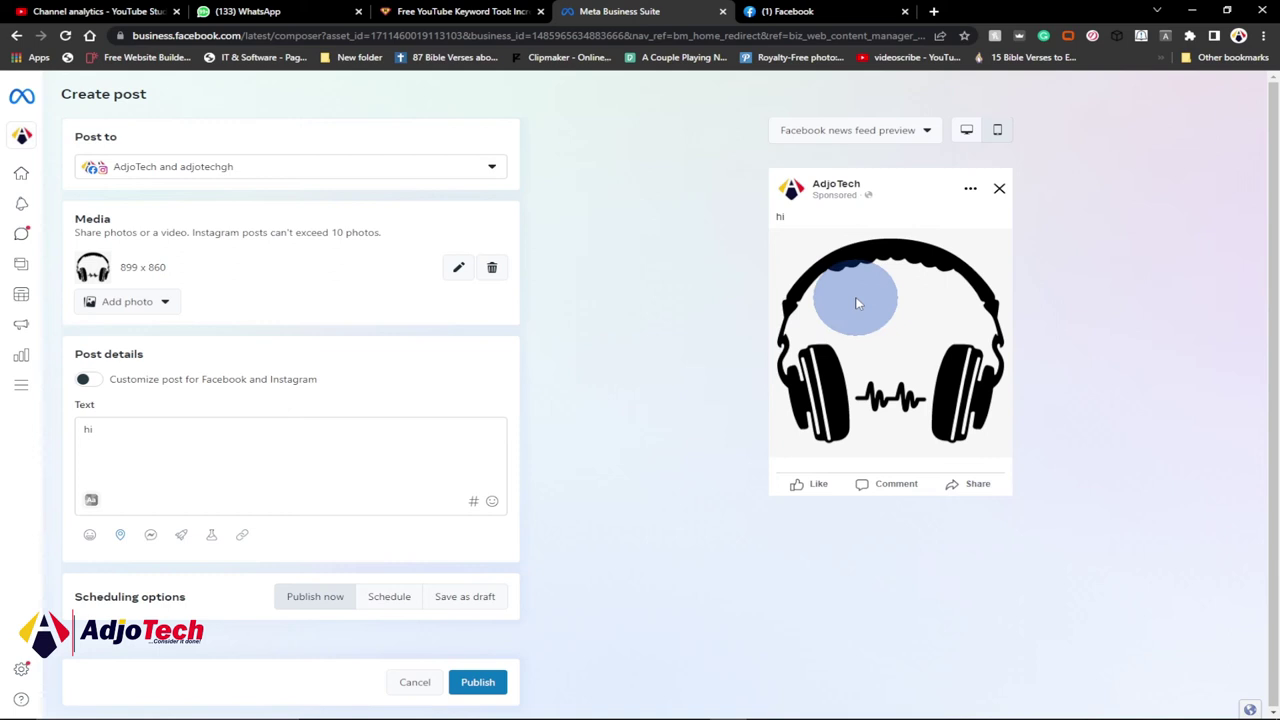
# Check the desktop feed preview, then go back to the post's Text box.
pyautogui.click(966, 131)
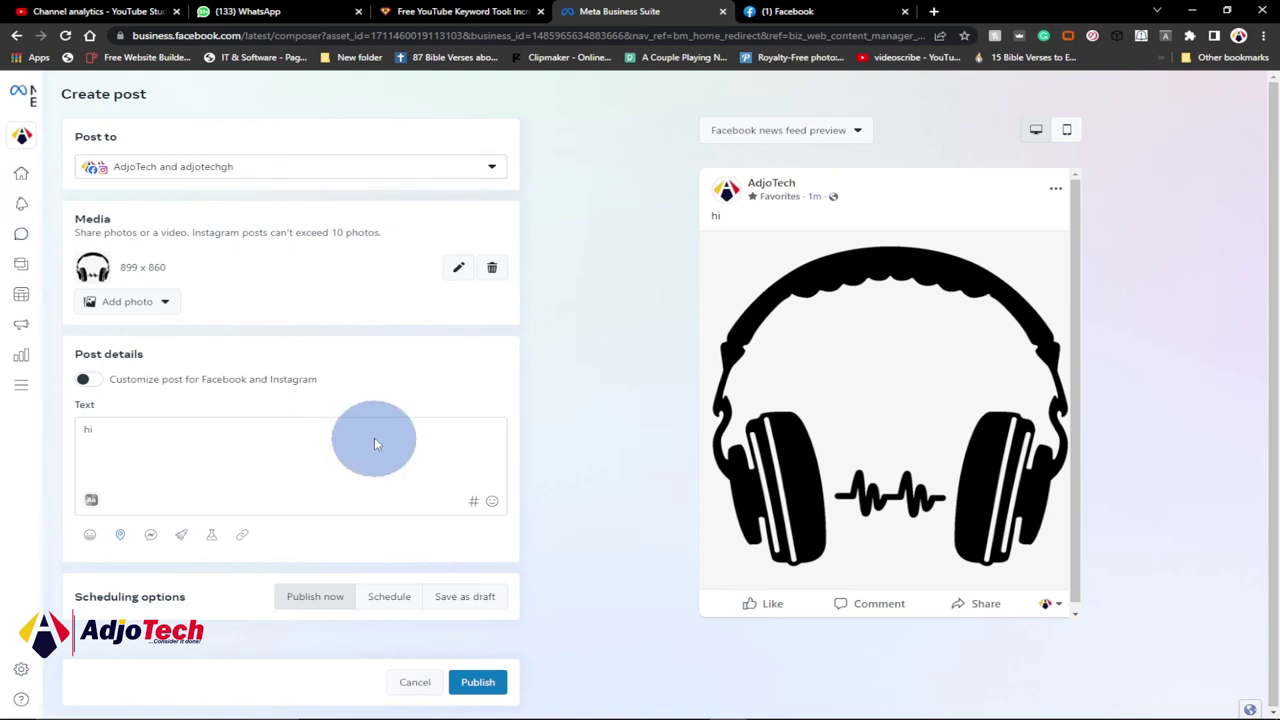
pyautogui.click(284, 456)
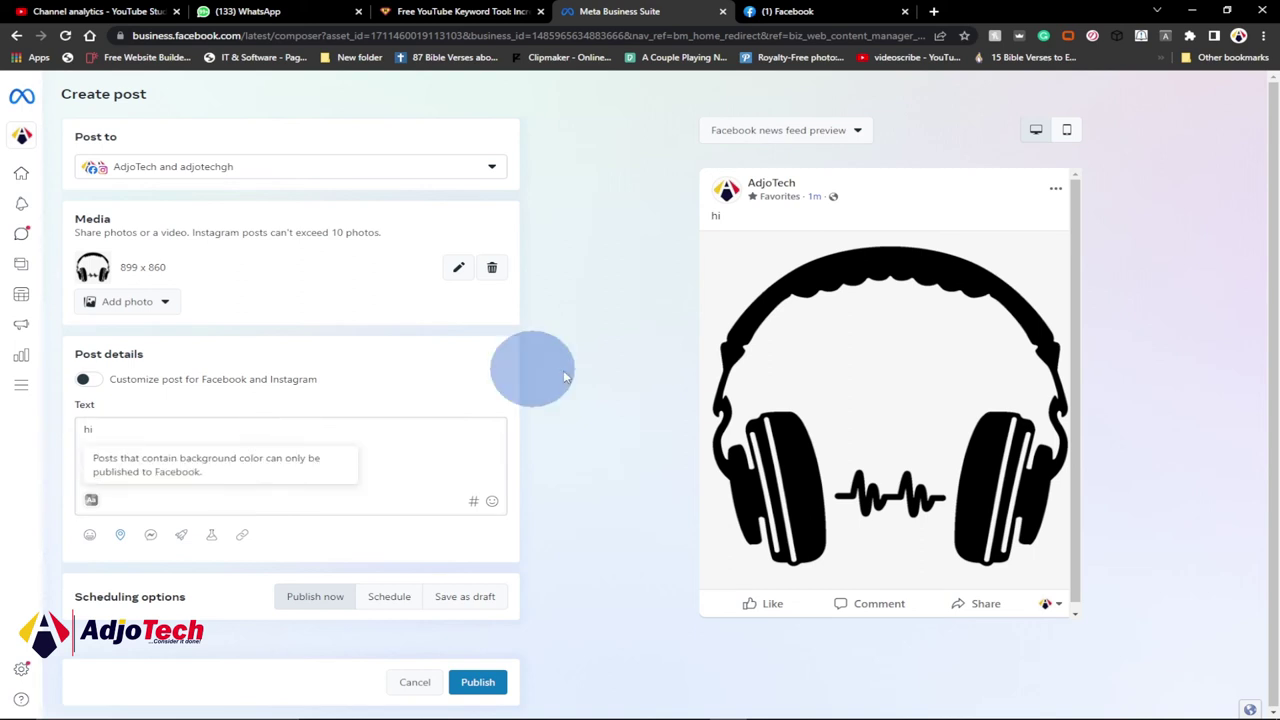